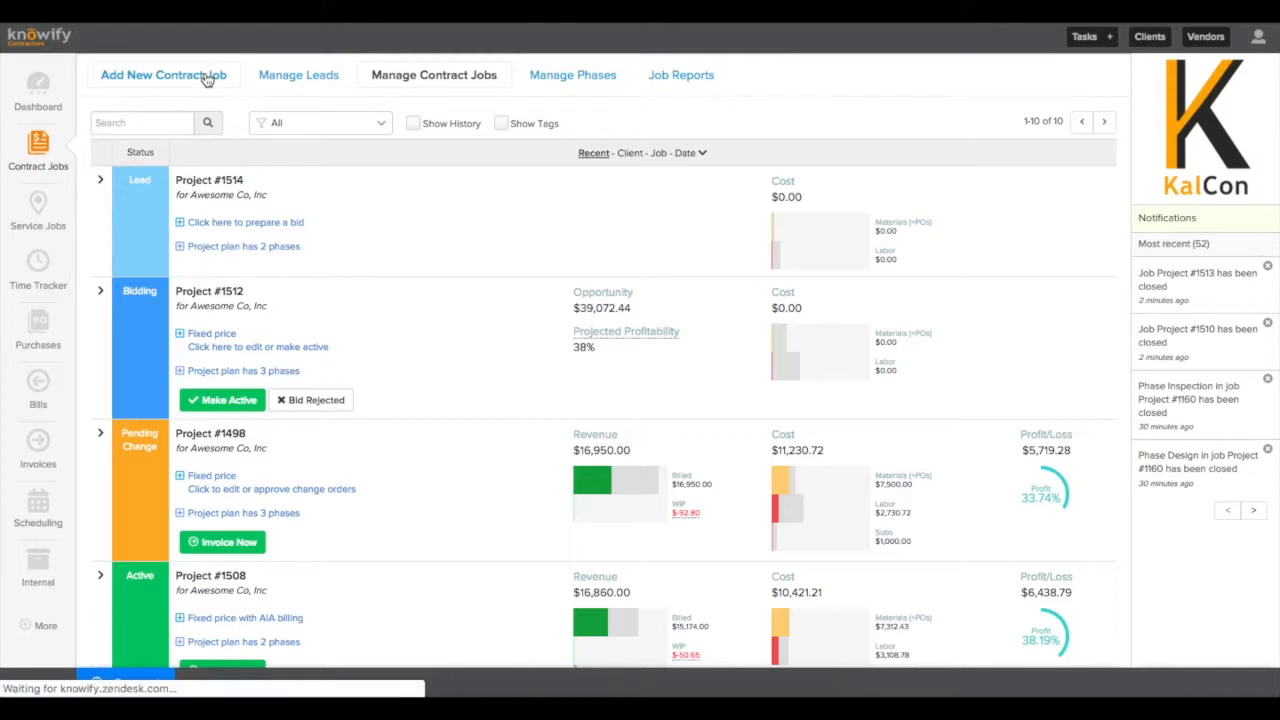
# Name the new job Project #1515 for client Awesome Co, Inc and make it fixed price.
pyautogui.click(200, 162)
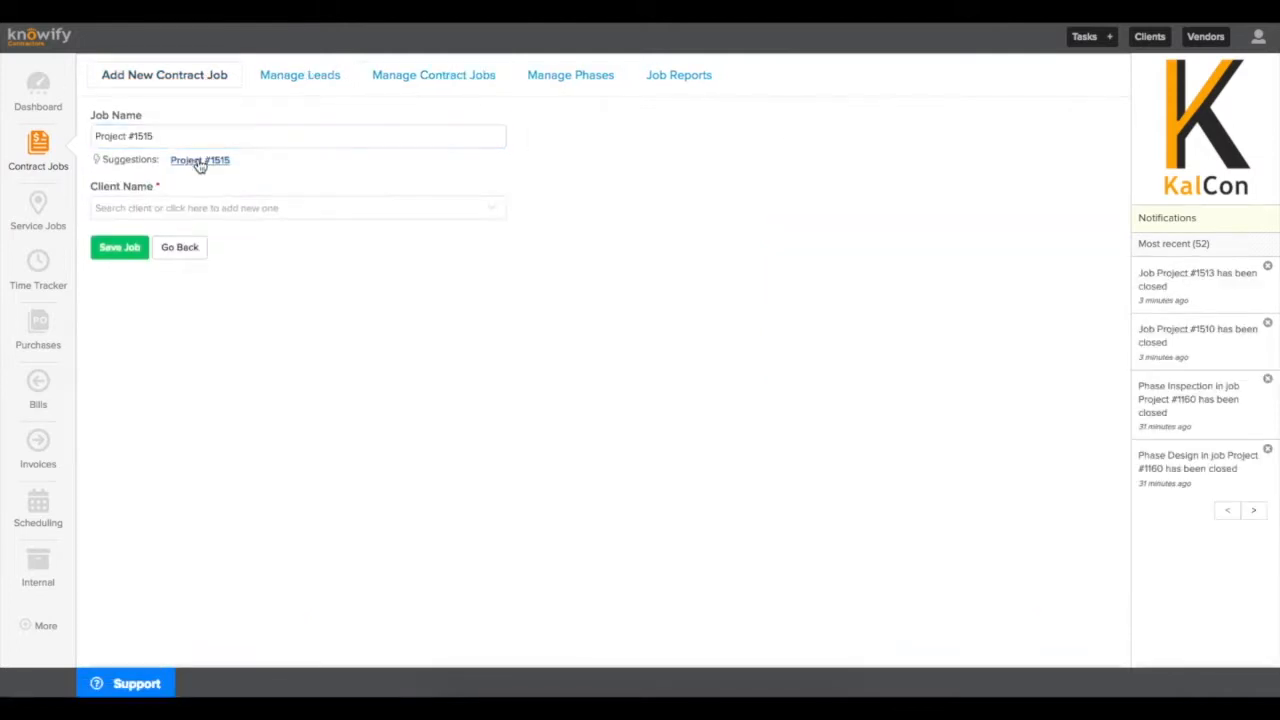
pyautogui.click(192, 207)
pyautogui.click(193, 292)
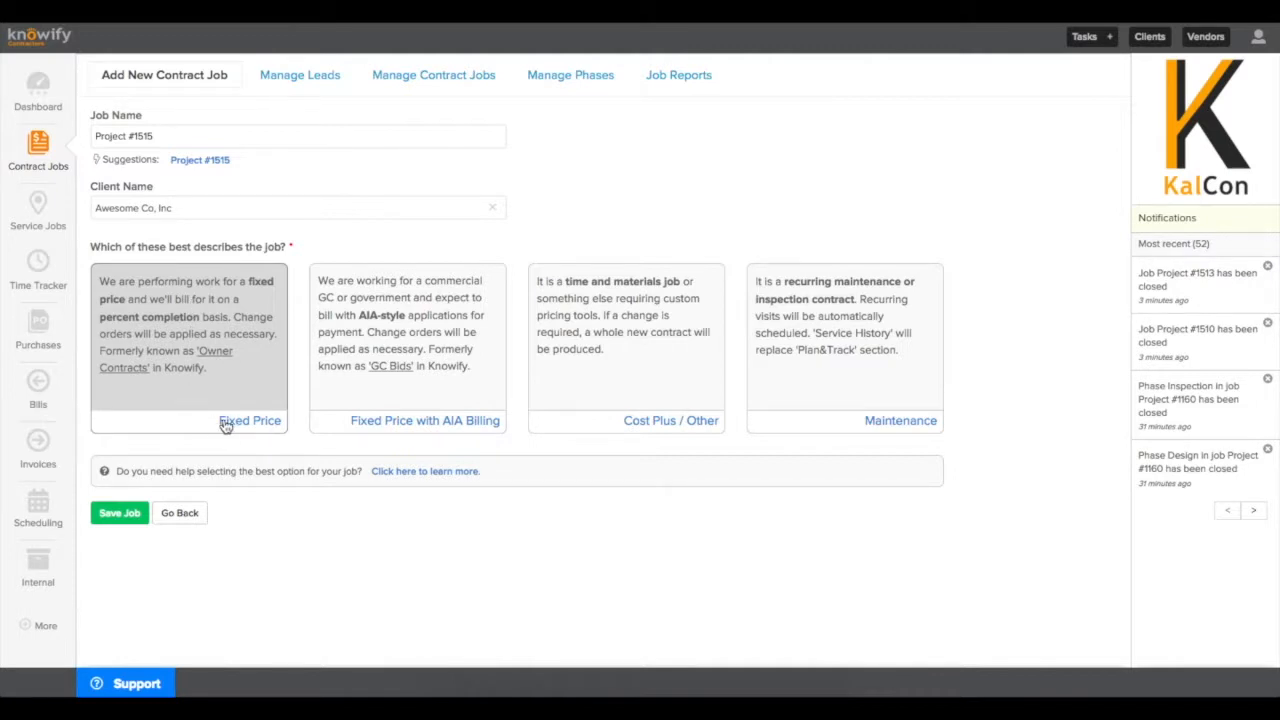
pyautogui.click(285, 430)
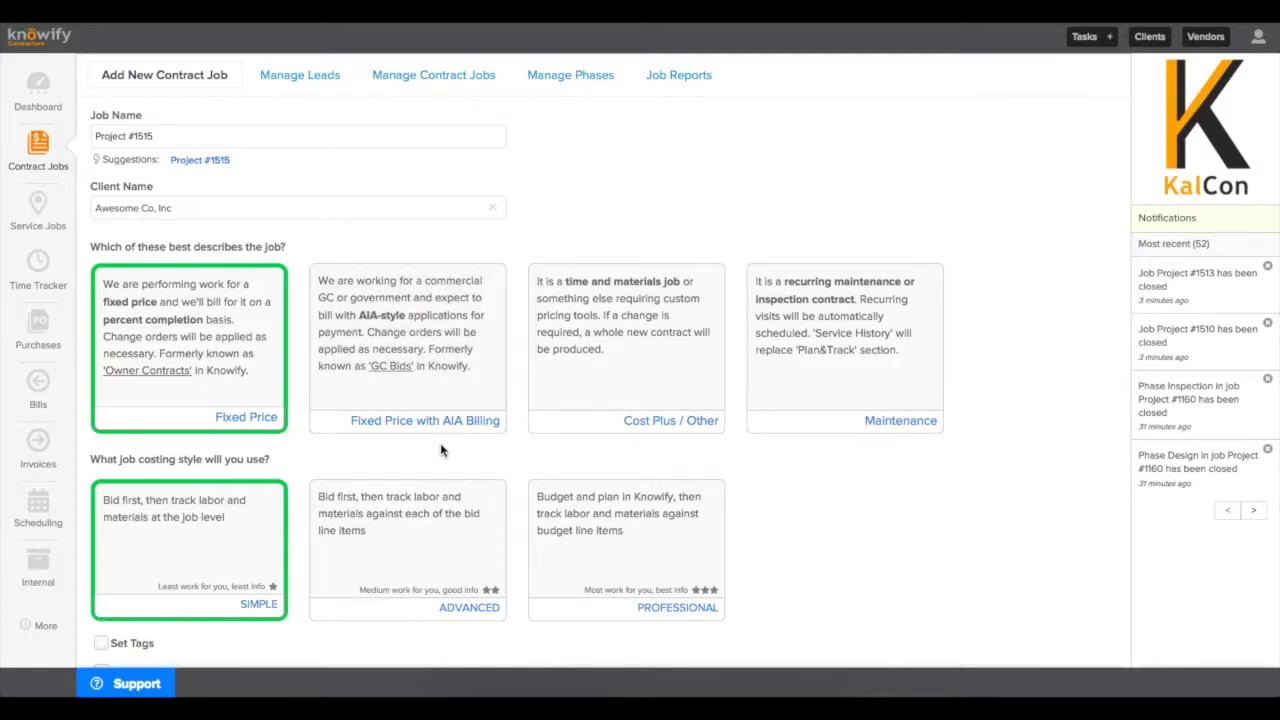
# Use the client's address as the job address and save the job.
pyautogui.scroll(-3, 441, 450)
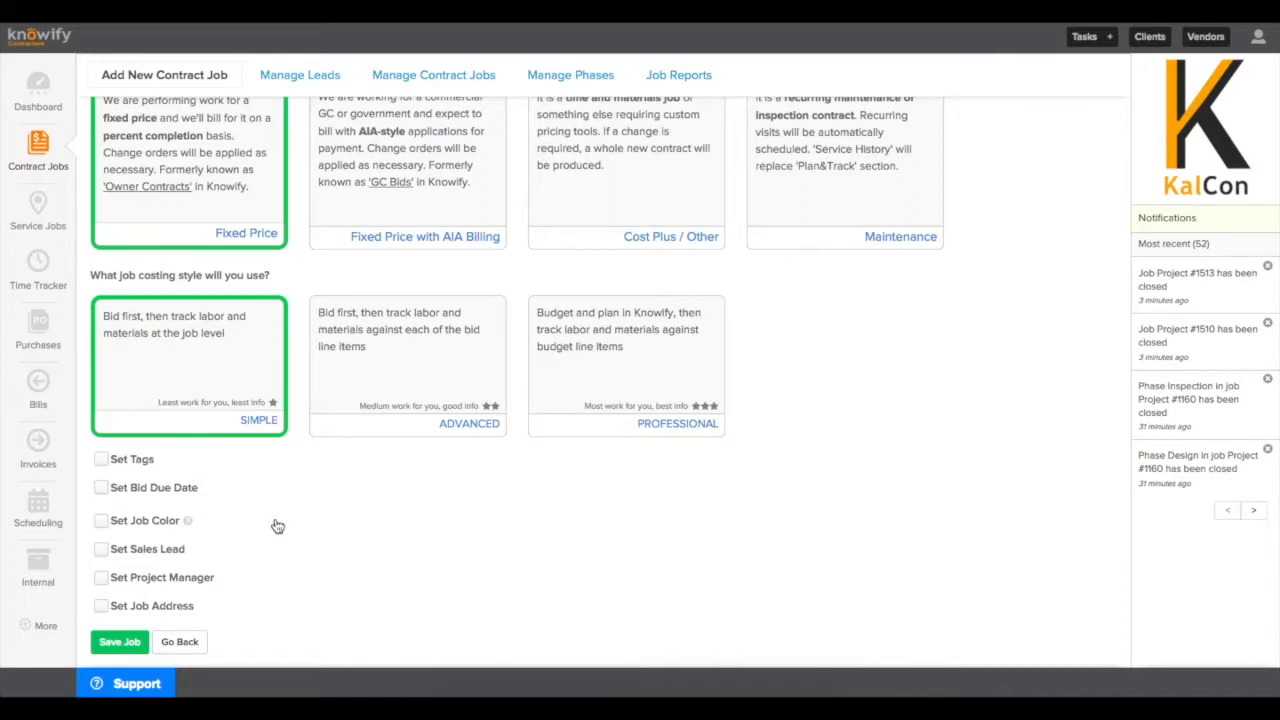
pyautogui.click(101, 608)
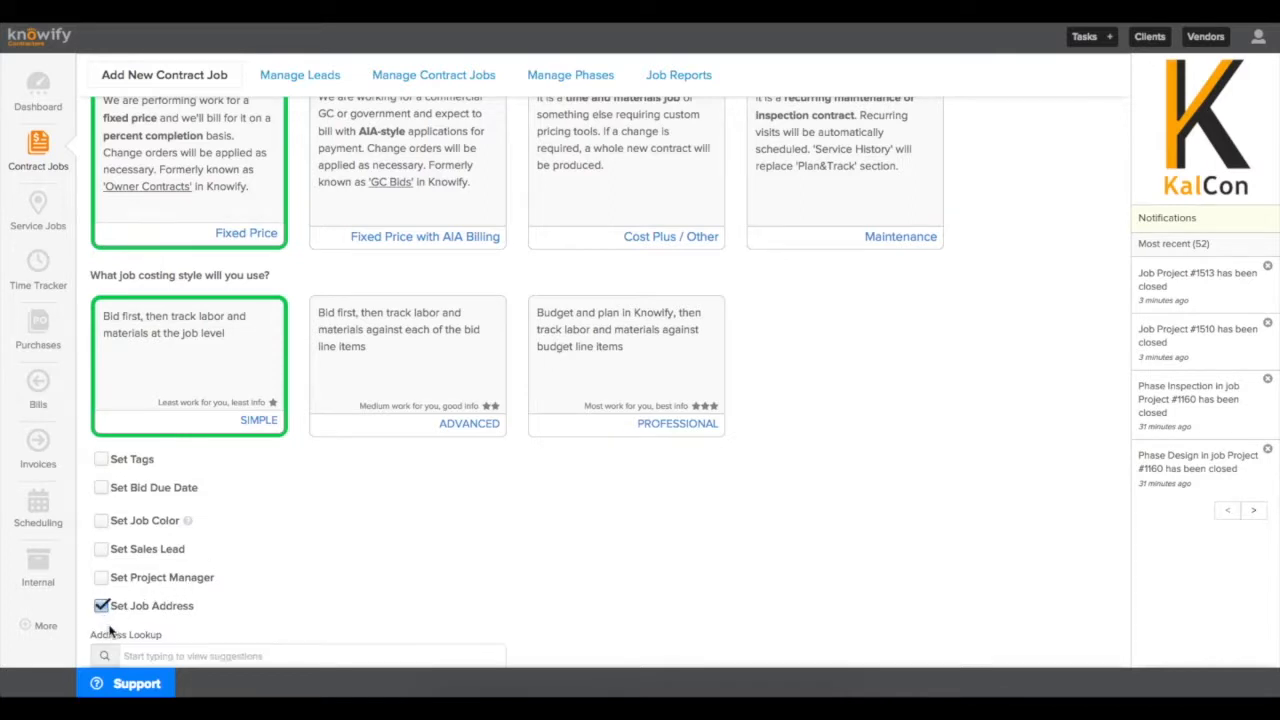
pyautogui.scroll(-1, 157, 634)
pyautogui.click(150, 597)
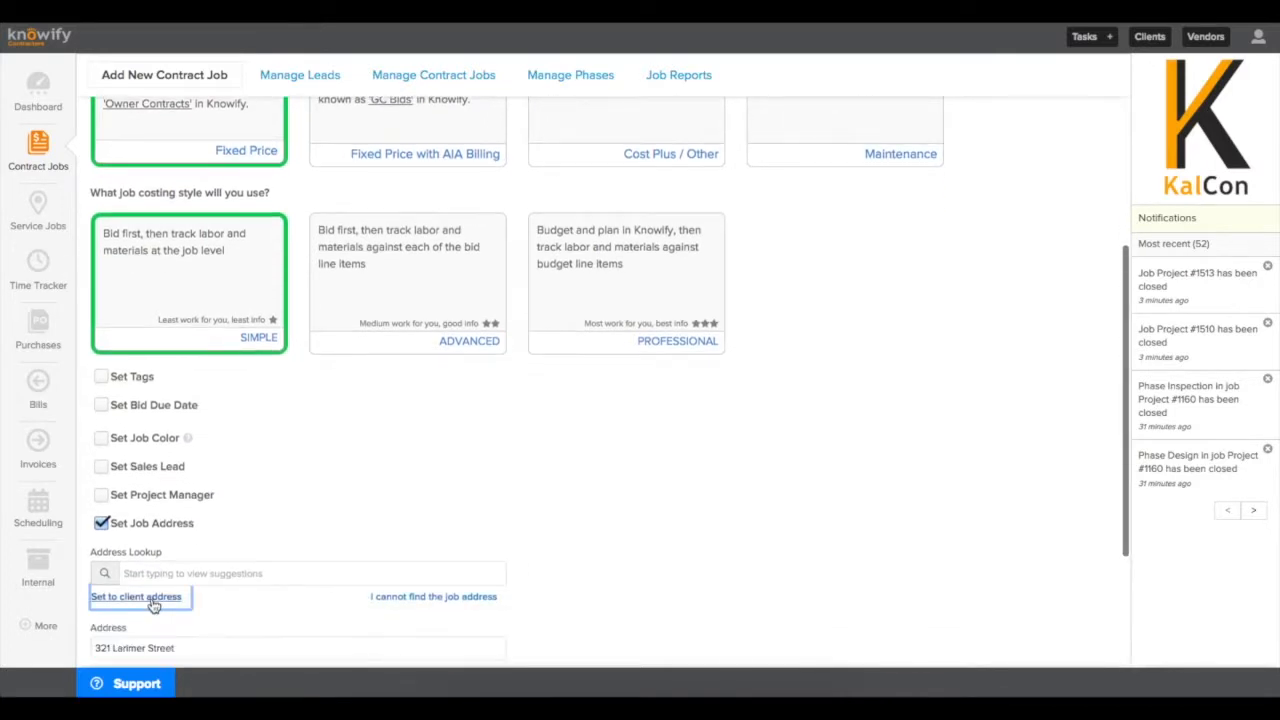
pyautogui.scroll(-2, 150, 605)
pyautogui.click(130, 644)
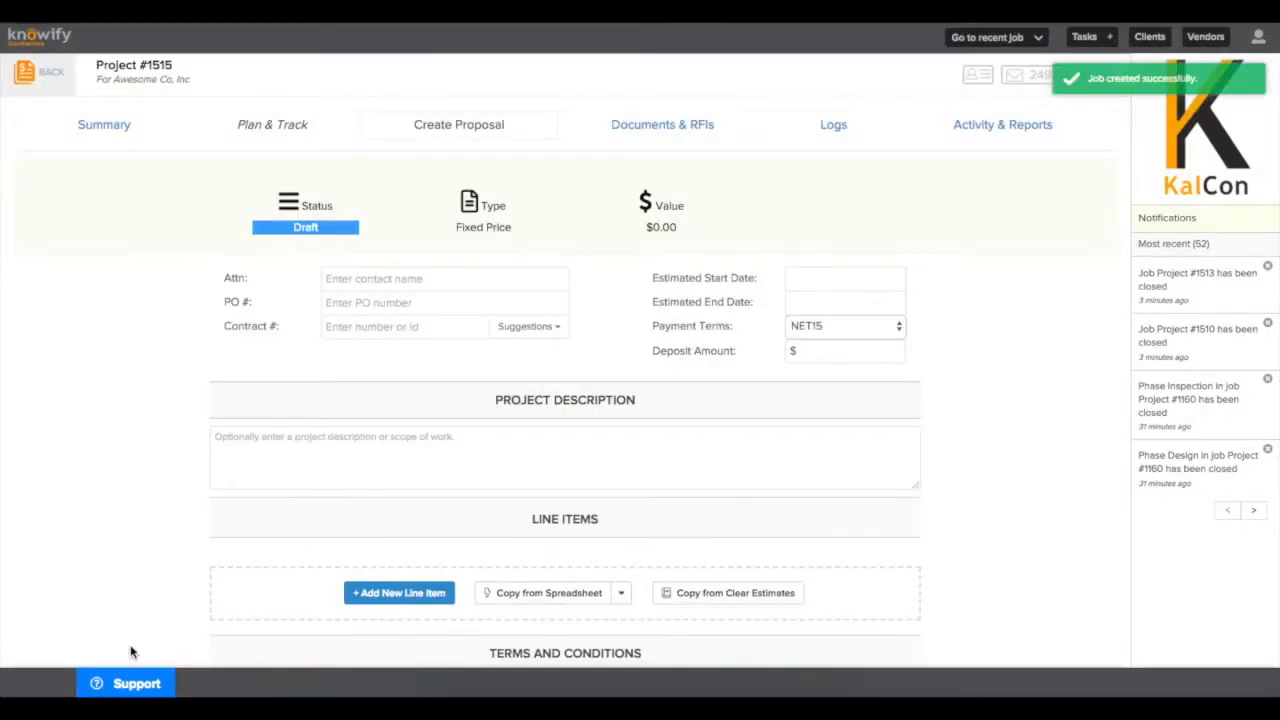
# Fill in the attention contact and PO number, and use the suggested contract number.
pyautogui.click(416, 286)
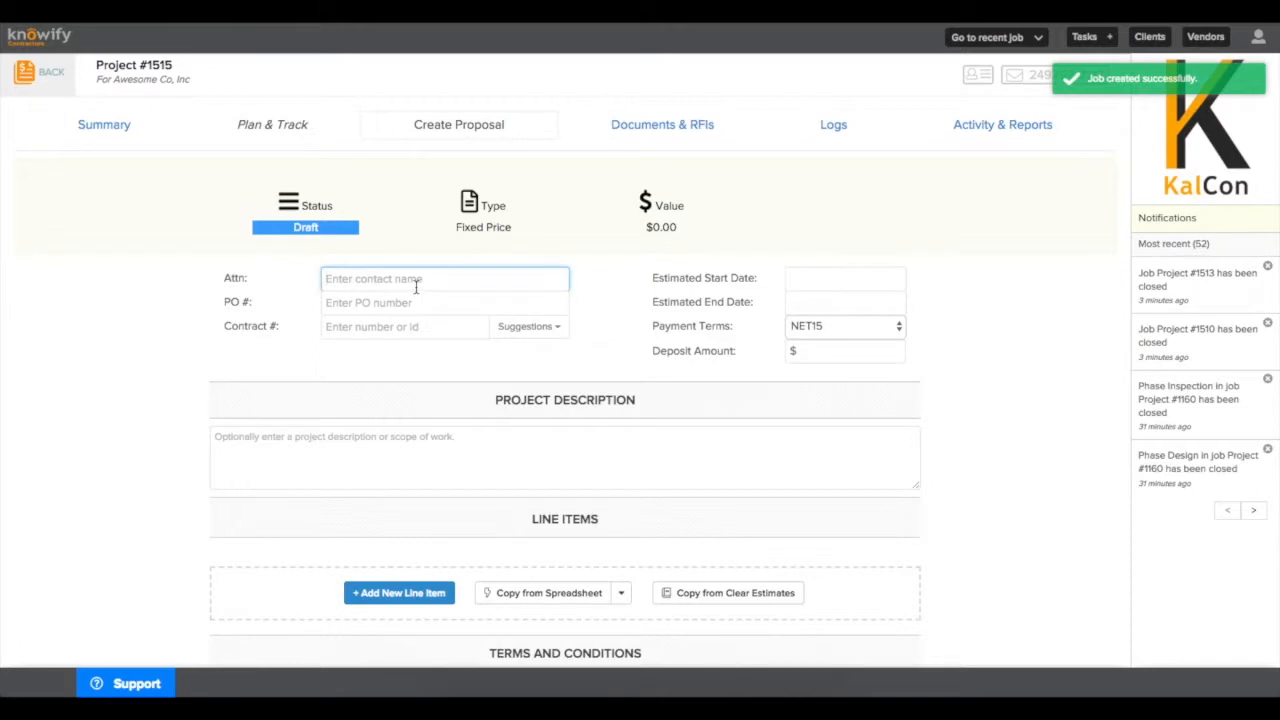
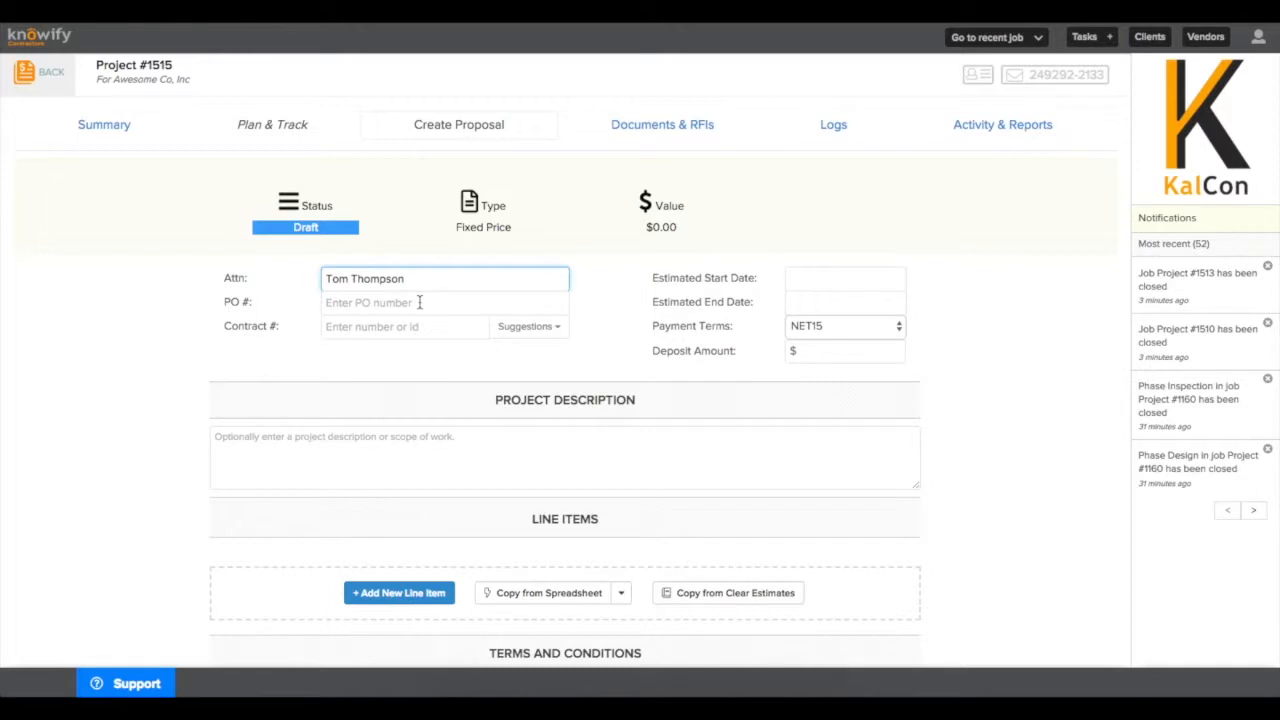
pyautogui.click(419, 302)
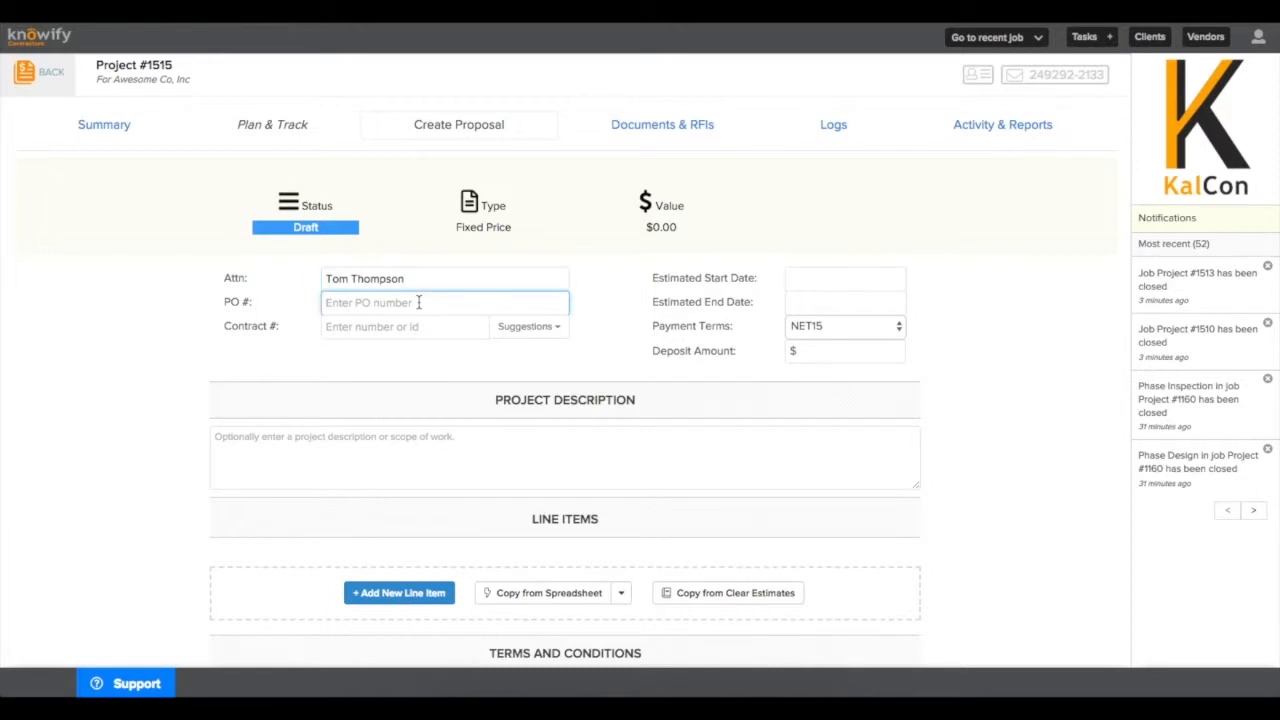
pyautogui.write('08345')
pyautogui.click(478, 330)
pyautogui.click(520, 328)
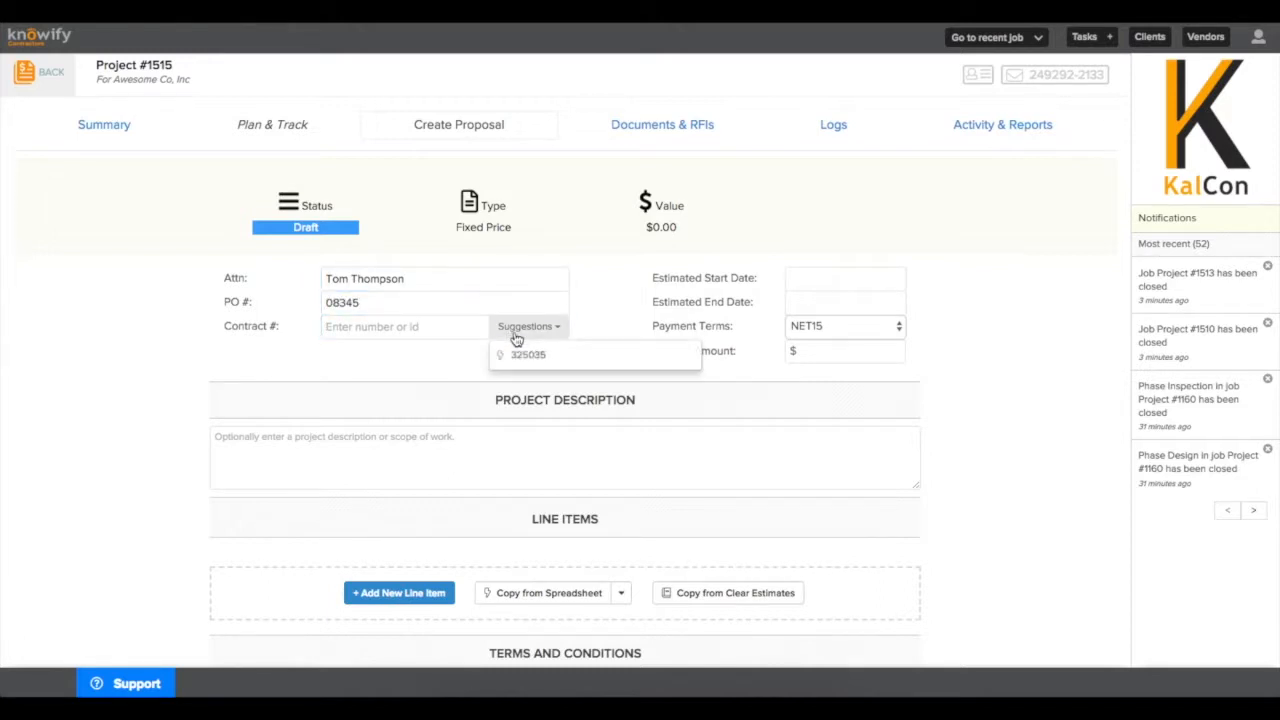
pyautogui.click(543, 356)
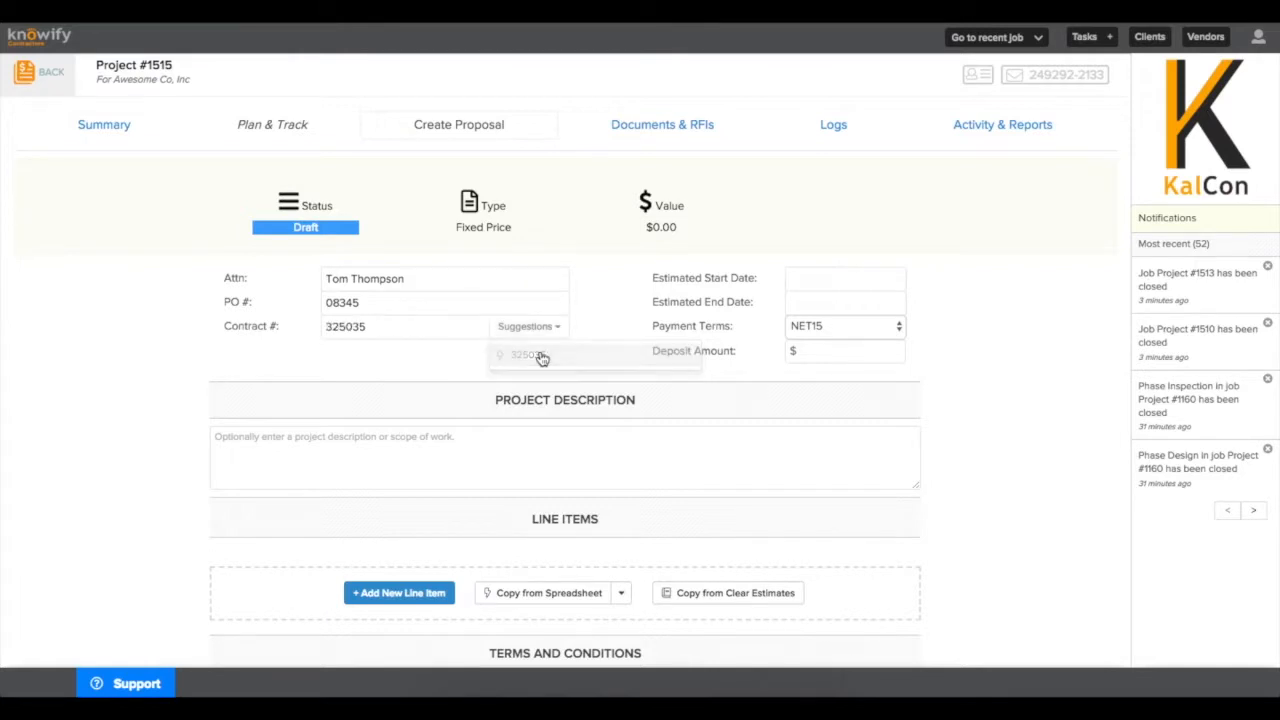
# Set the dates to 12/06/18–12/31/18 and add the 'This is a scope of work' description.
pyautogui.click(794, 281)
pyautogui.click(719, 271)
pyautogui.click(801, 301)
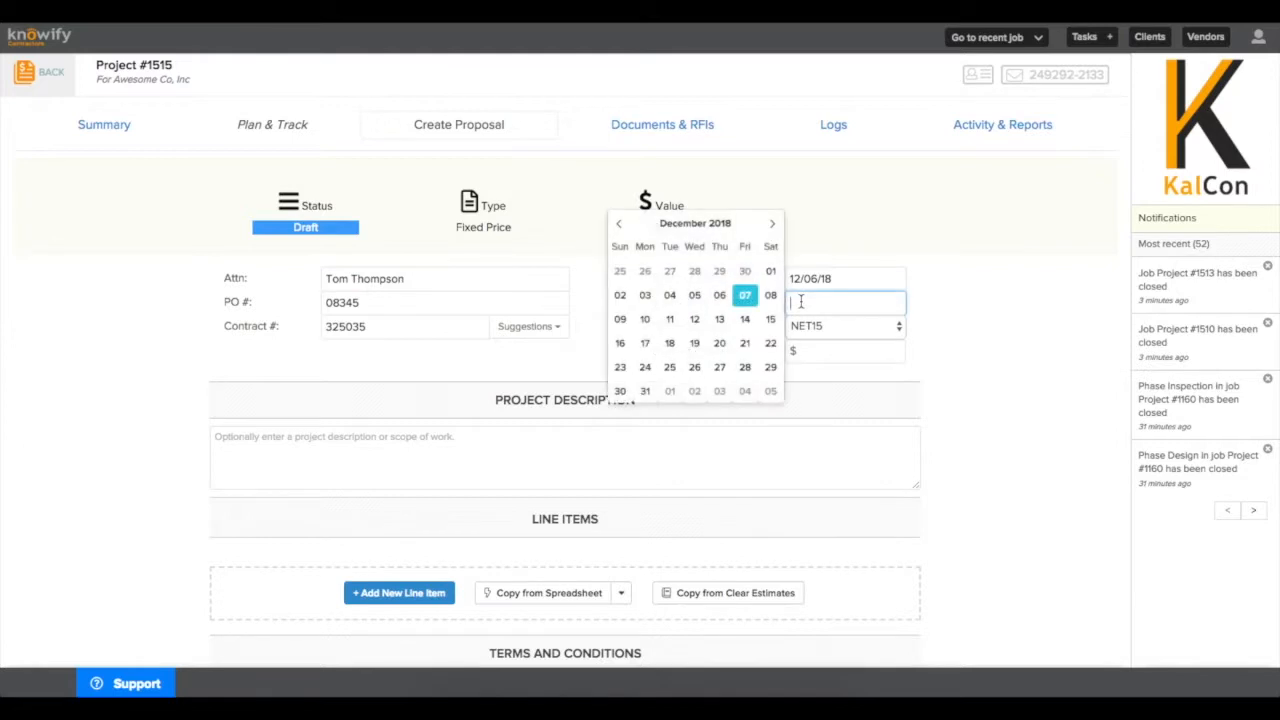
pyautogui.click(646, 392)
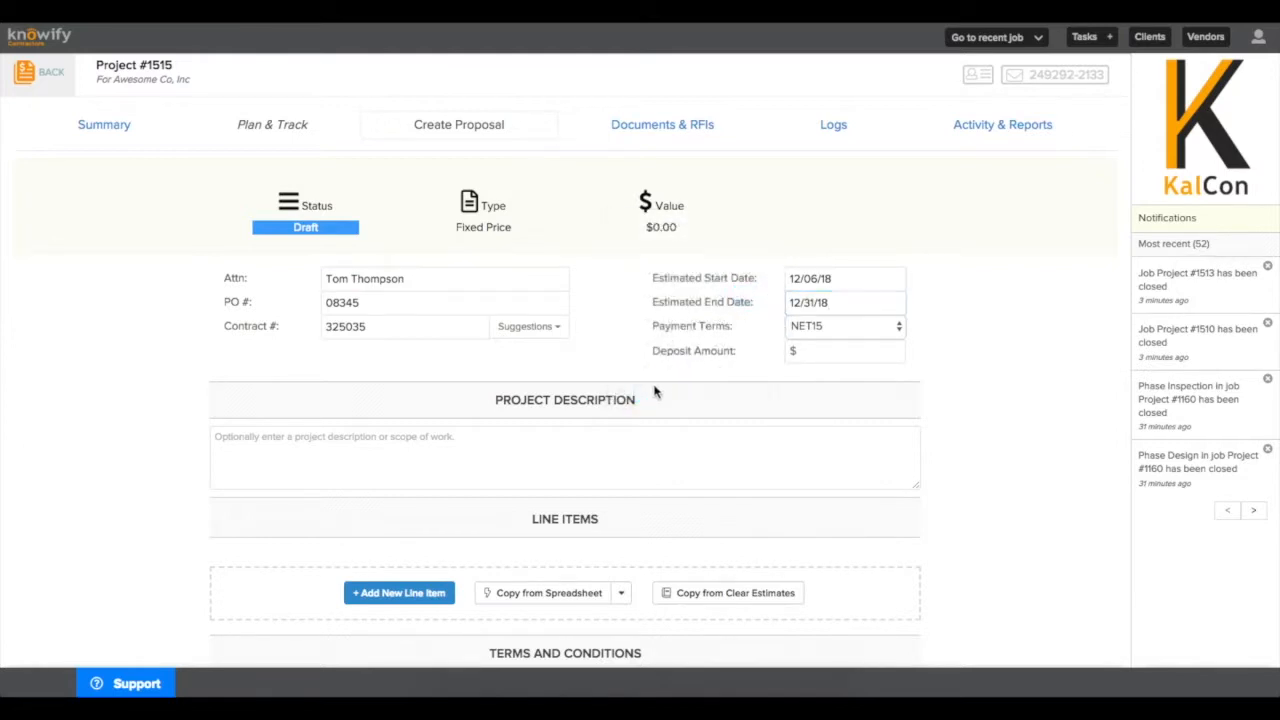
pyautogui.scroll(-1, 716, 372)
pyautogui.click(718, 372)
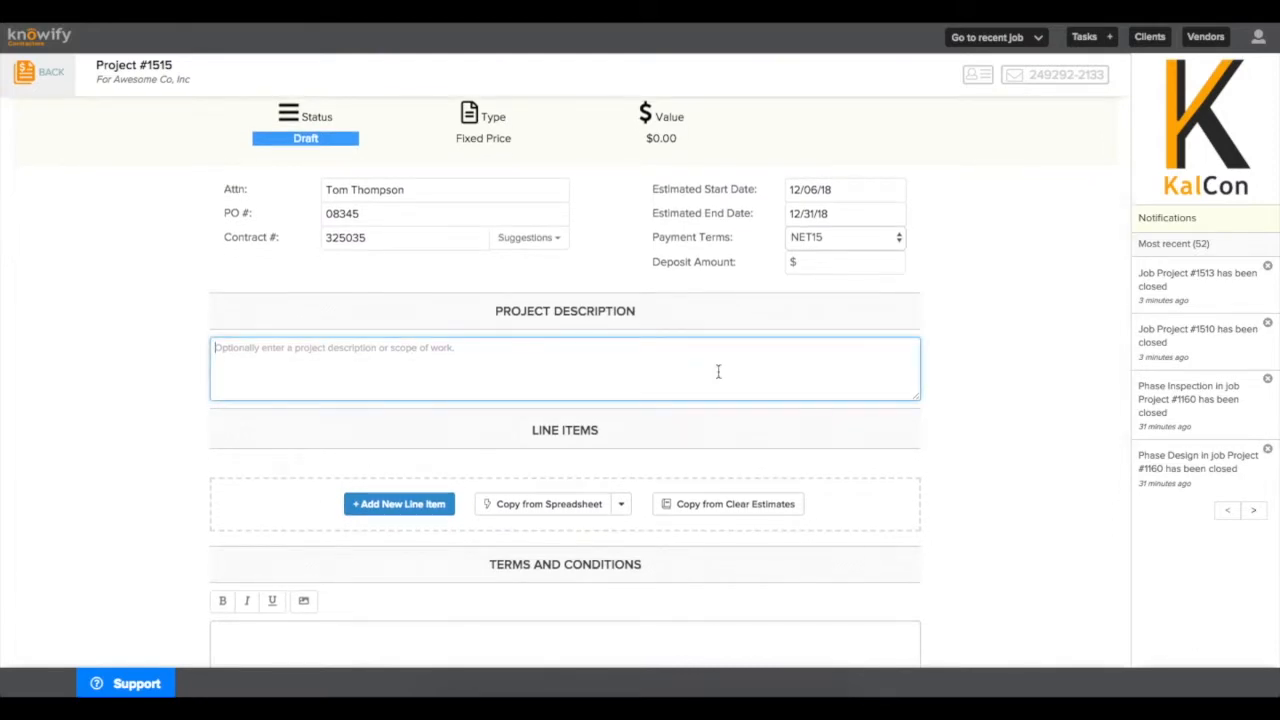
pyautogui.write('This is a scope of work')
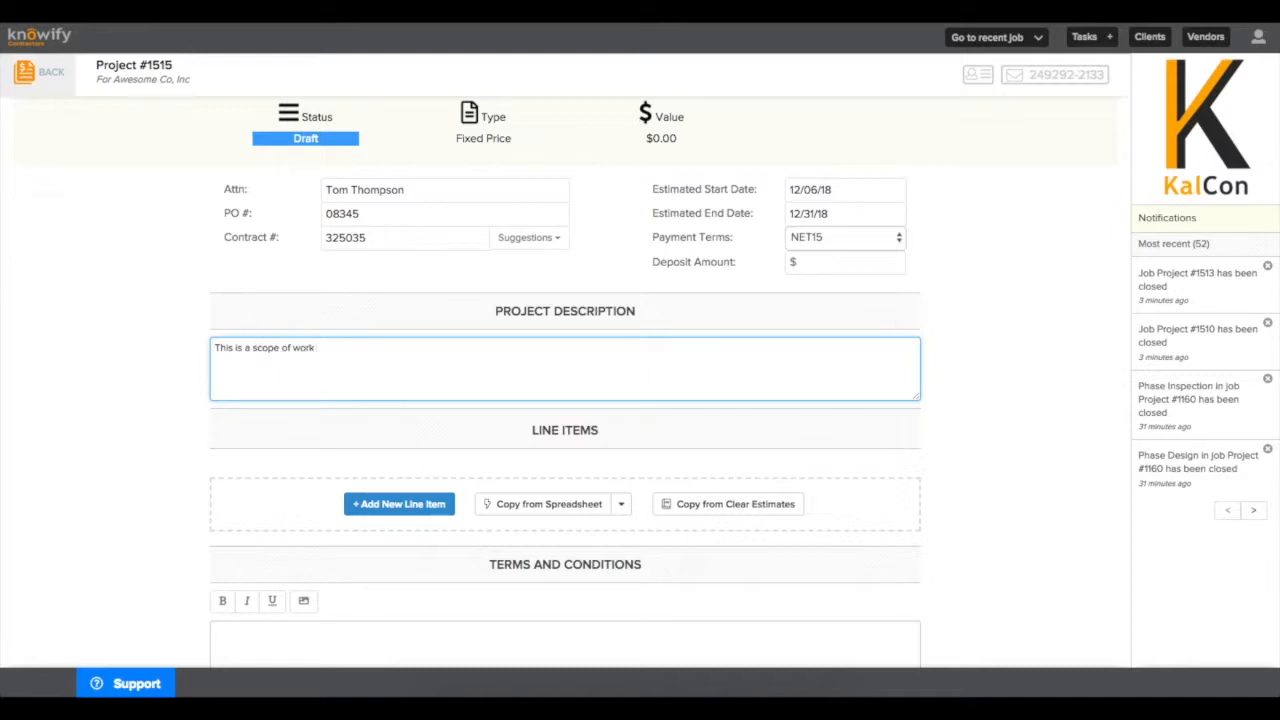
pyautogui.scroll(-2, 716, 380)
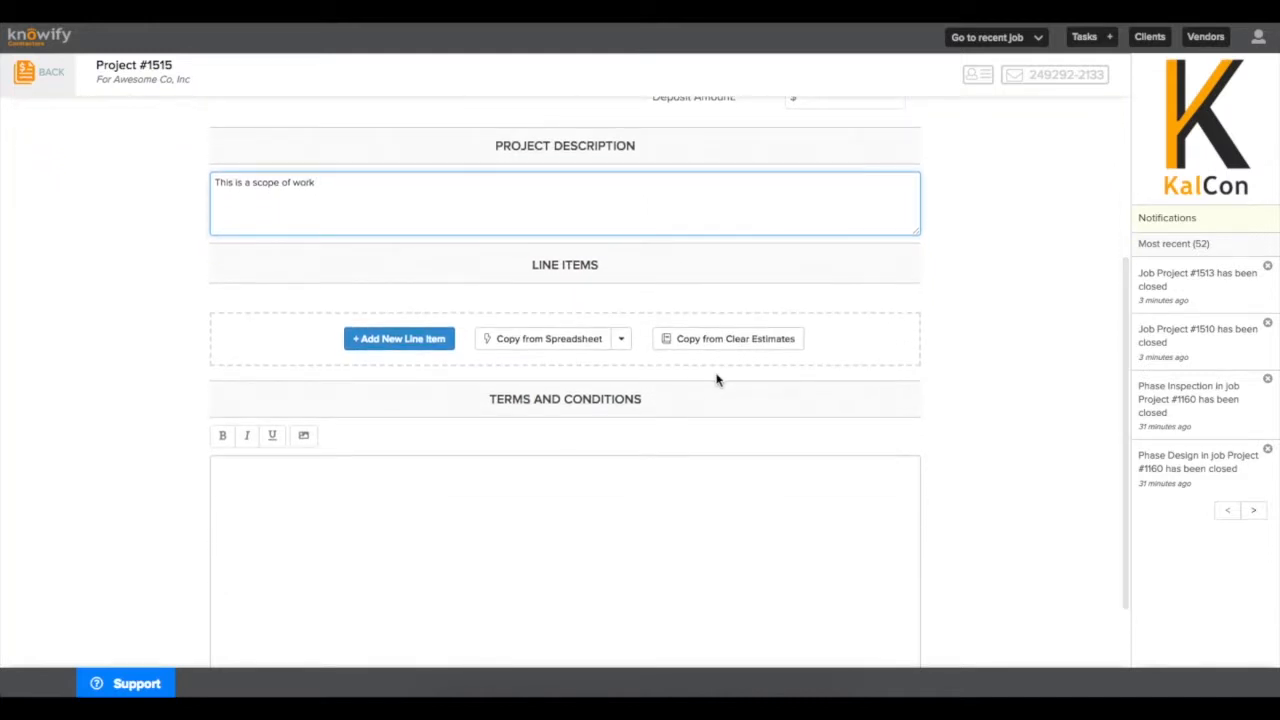
# Add a Site Prep line item priced at $2,000.00.
pyautogui.click(395, 342)
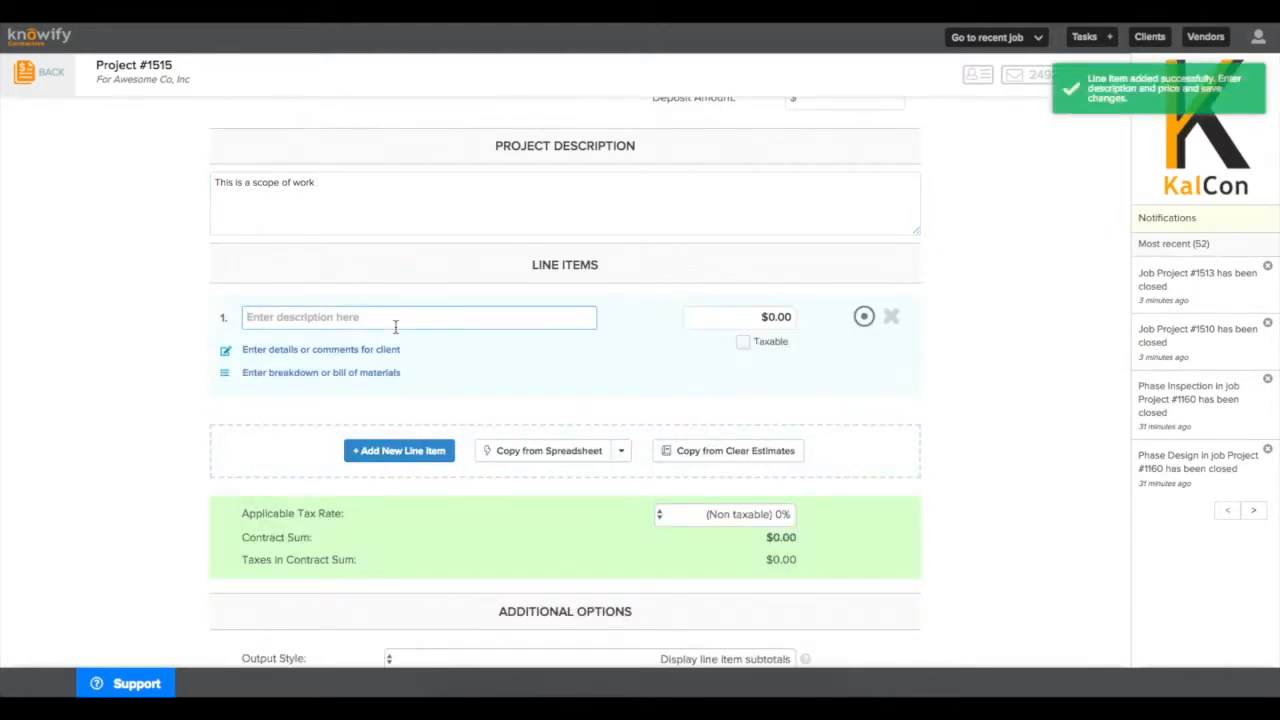
pyautogui.write('Site Prep')
pyautogui.press('Tab')
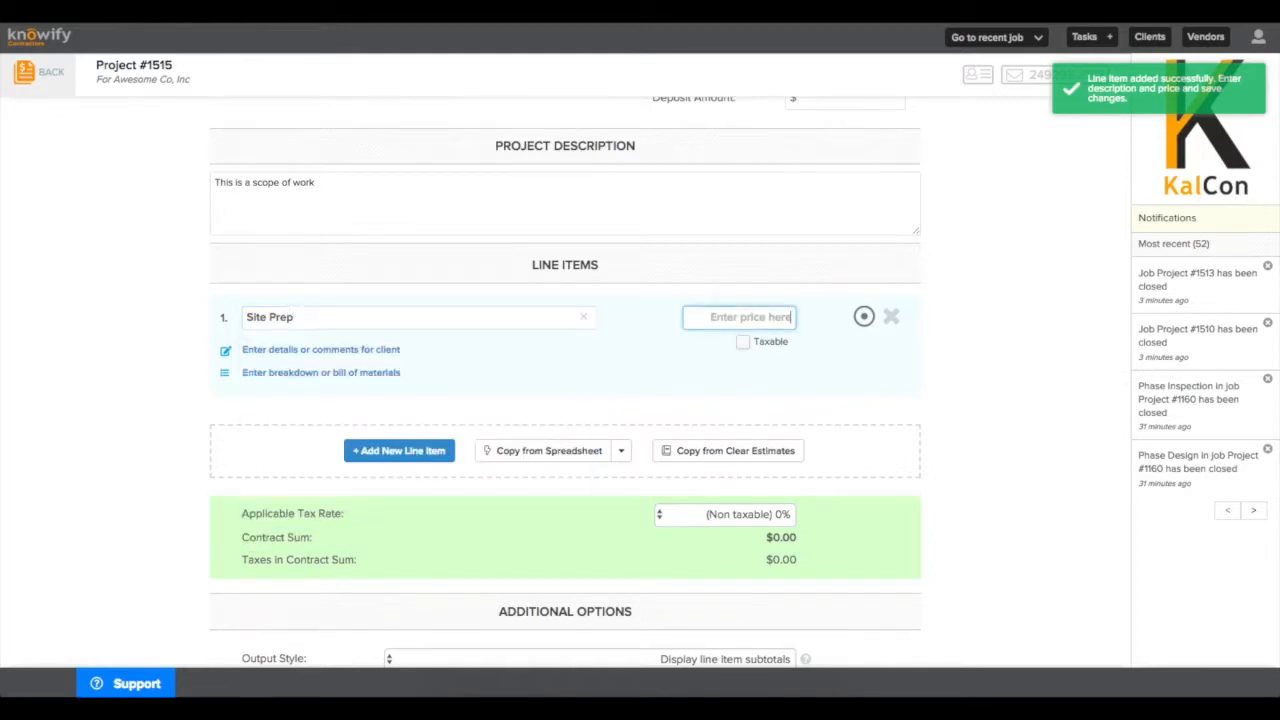
pyautogui.write('2000')
pyautogui.click(502, 302)
# Mark Site Prep taxable and add a client note about demolition and clearing of the jobsite.
pyautogui.click(743, 342)
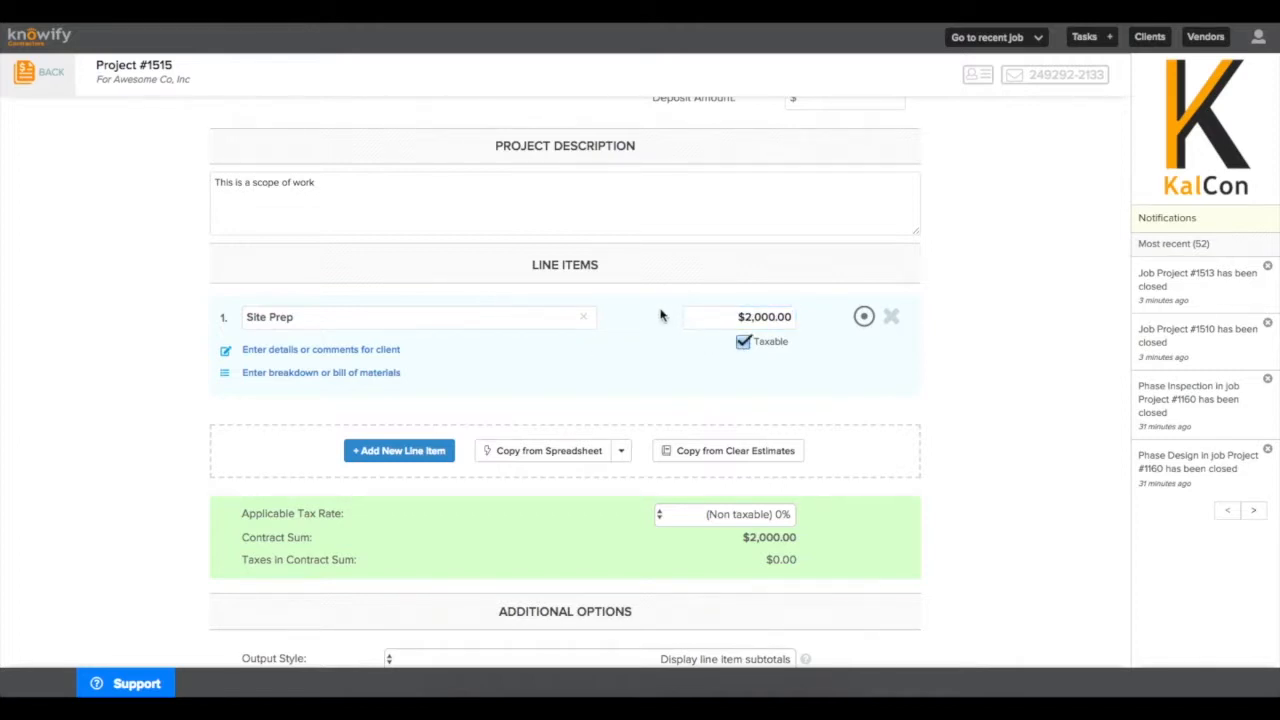
pyautogui.click(338, 350)
pyautogui.write('Site prep will d')
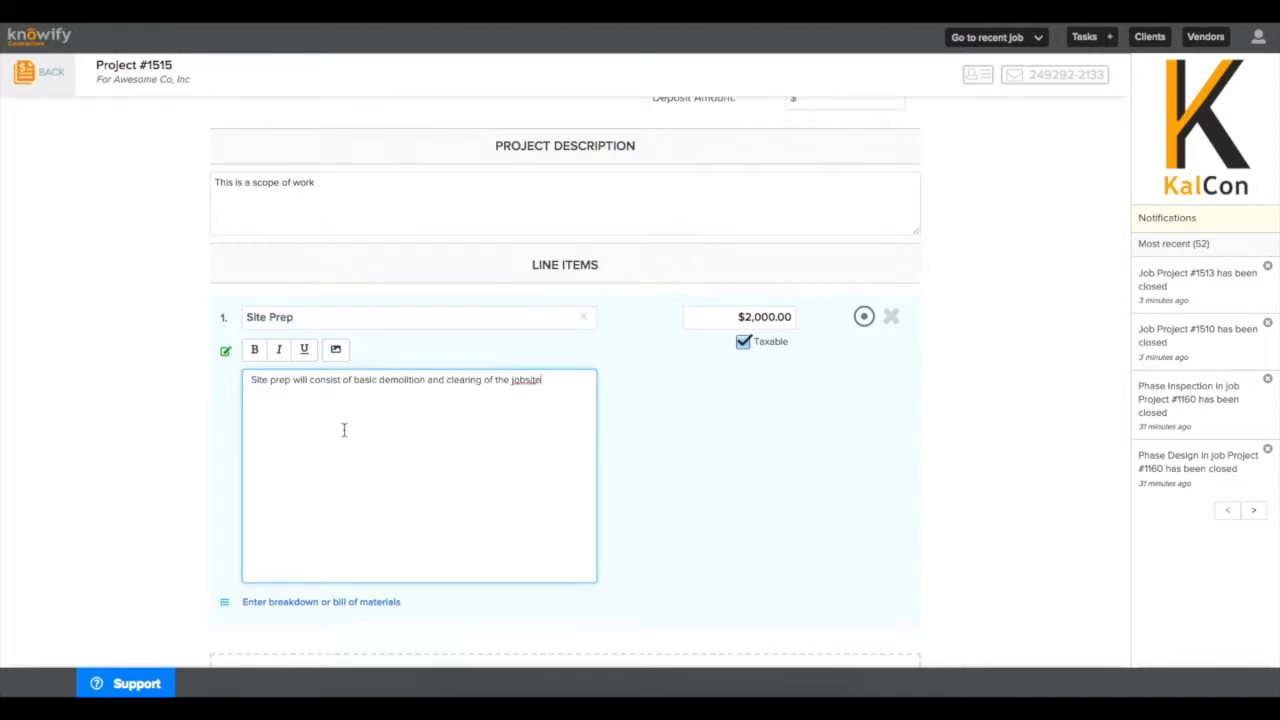
pyautogui.click(645, 494)
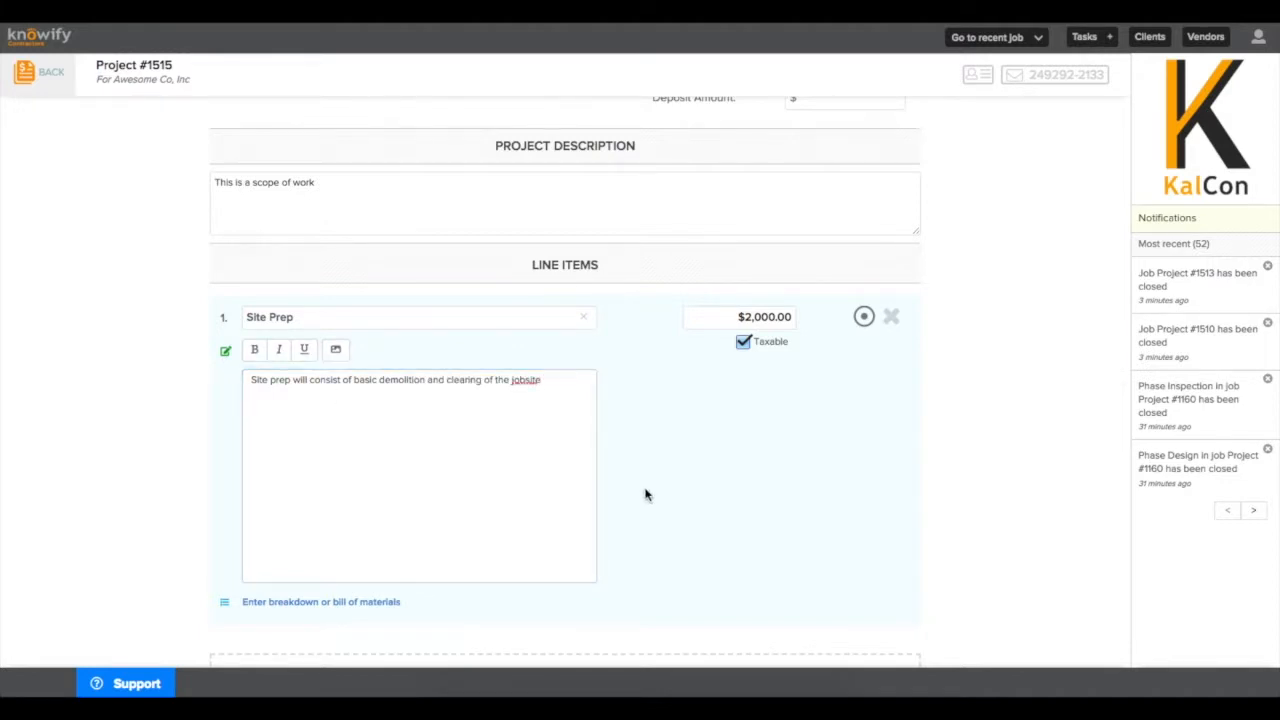
pyautogui.scroll(-3, 645, 494)
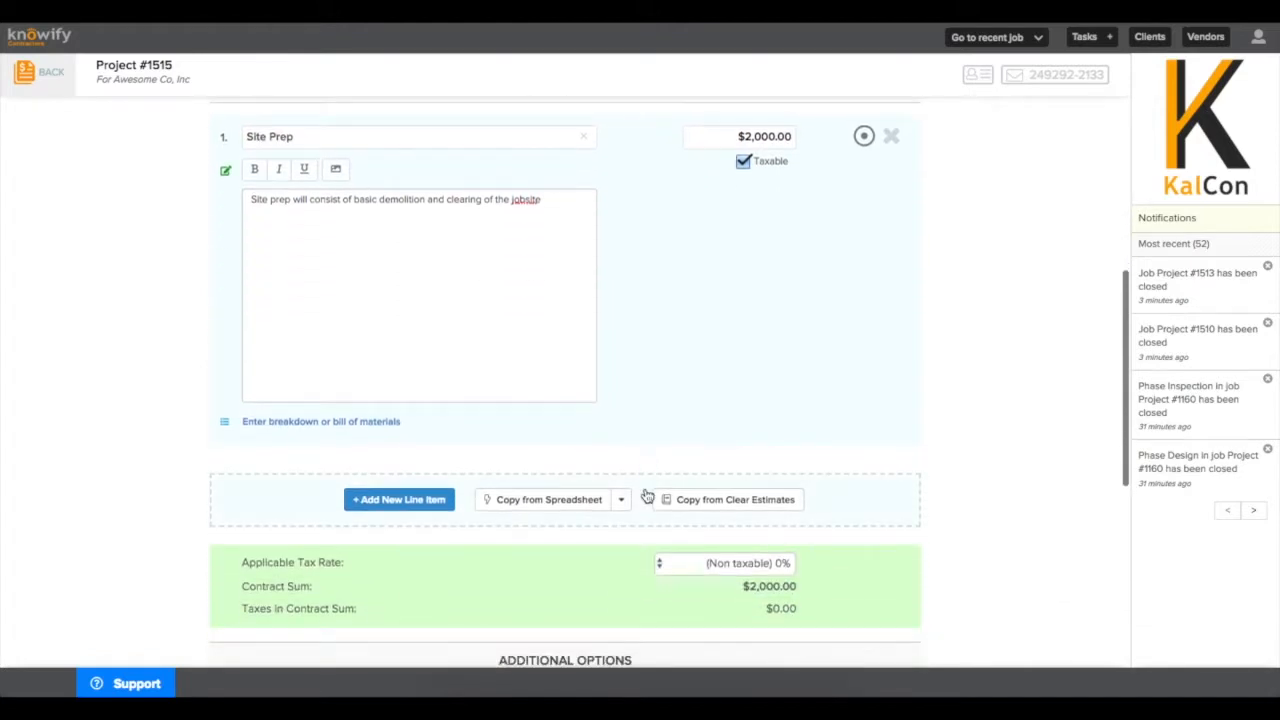
# Add a Framing line item with an initial price of 4000.
pyautogui.click(356, 500)
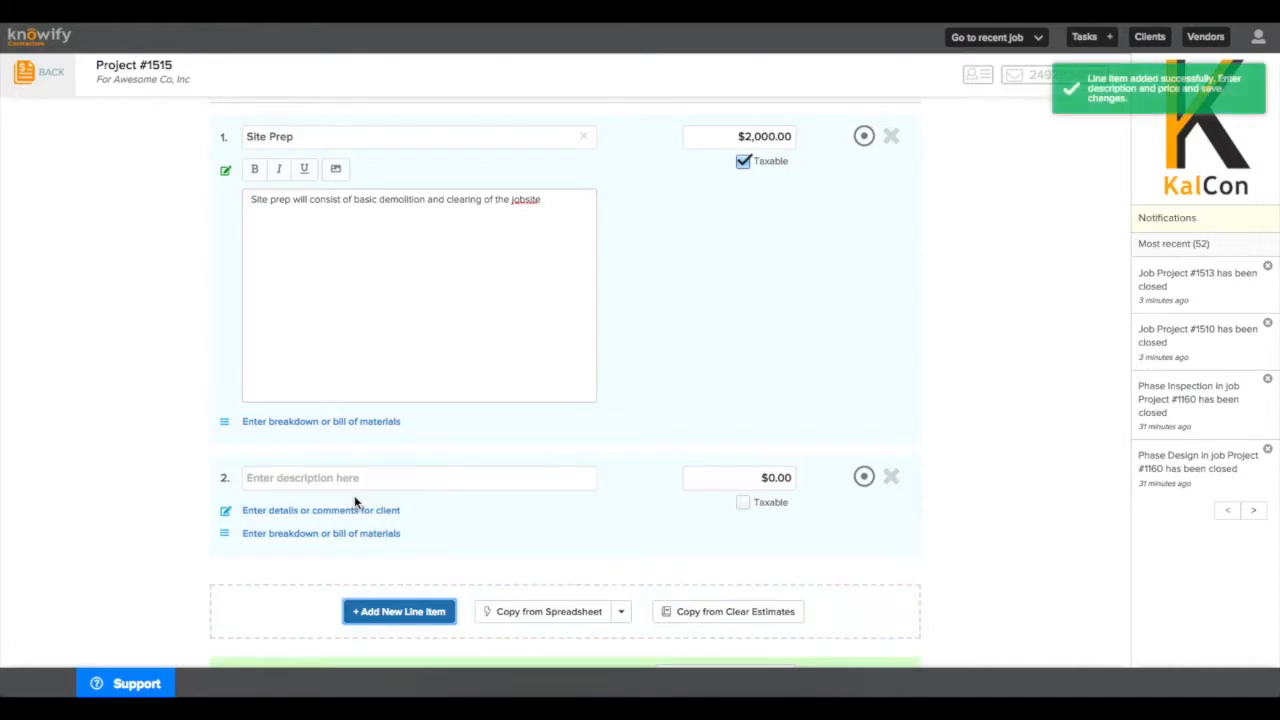
pyautogui.scroll(-1, 353, 487)
pyautogui.write('Framing')
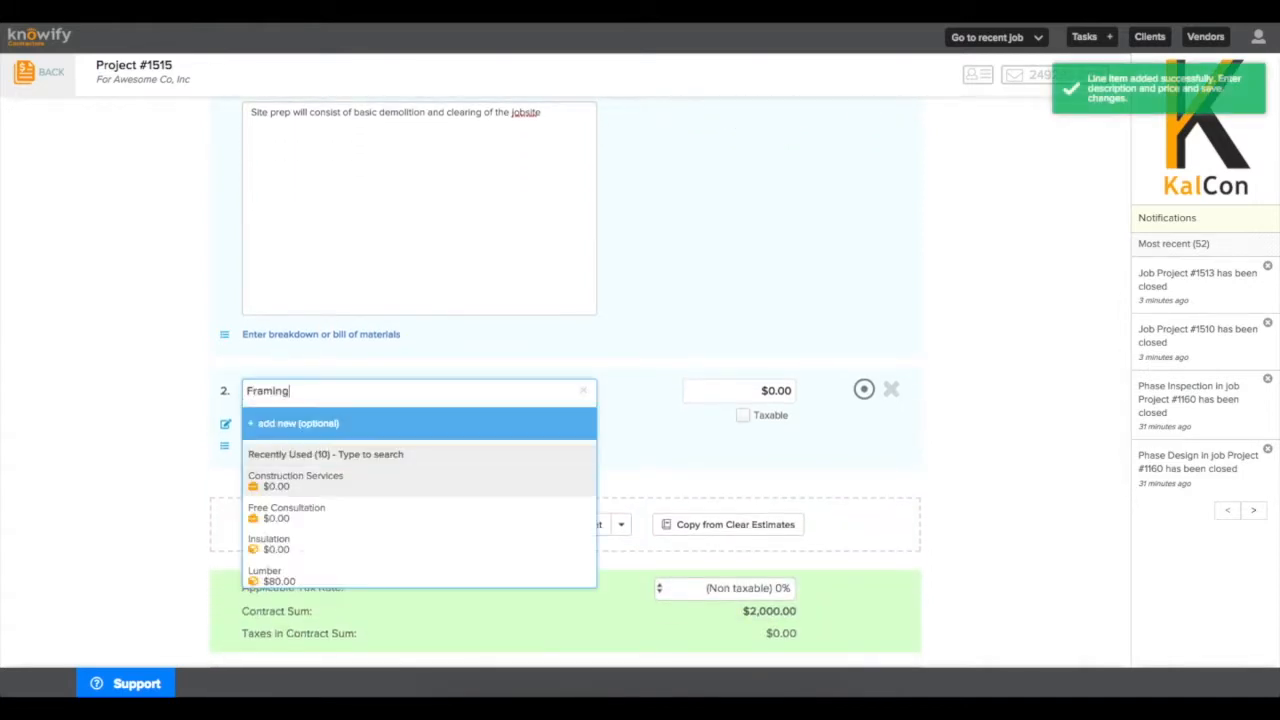
pyautogui.press('Tab')
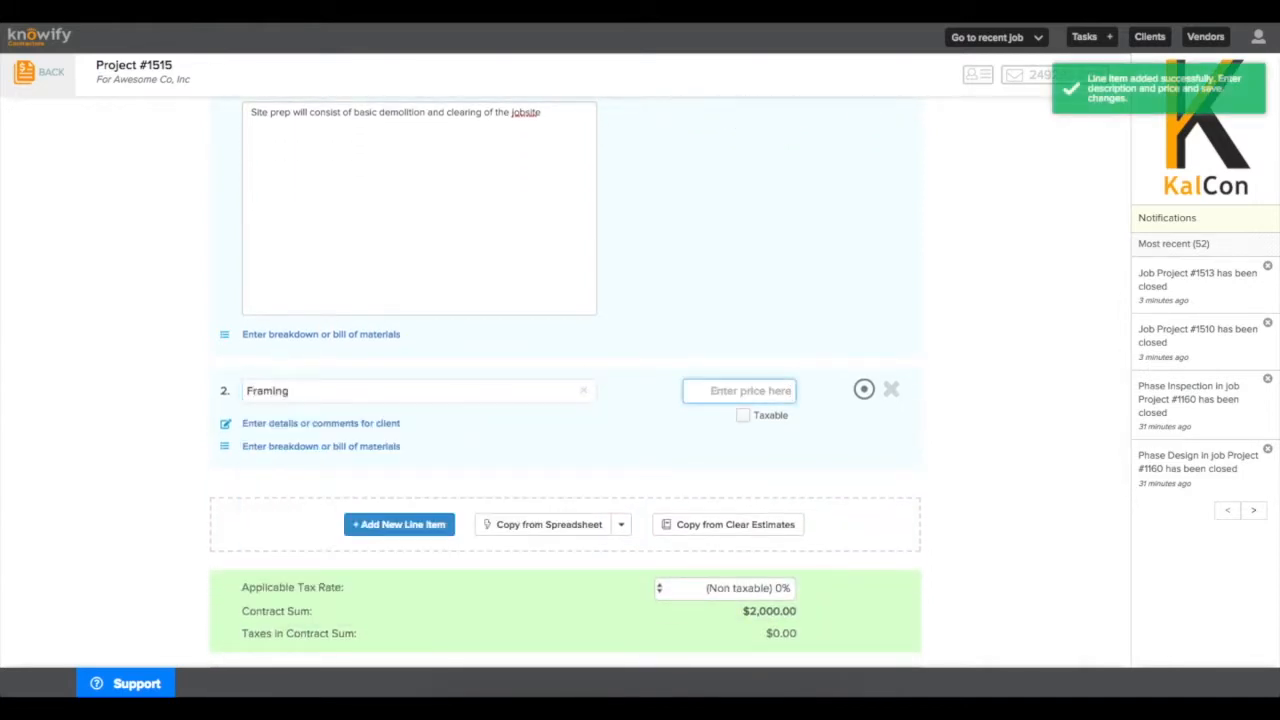
pyautogui.write('4000')
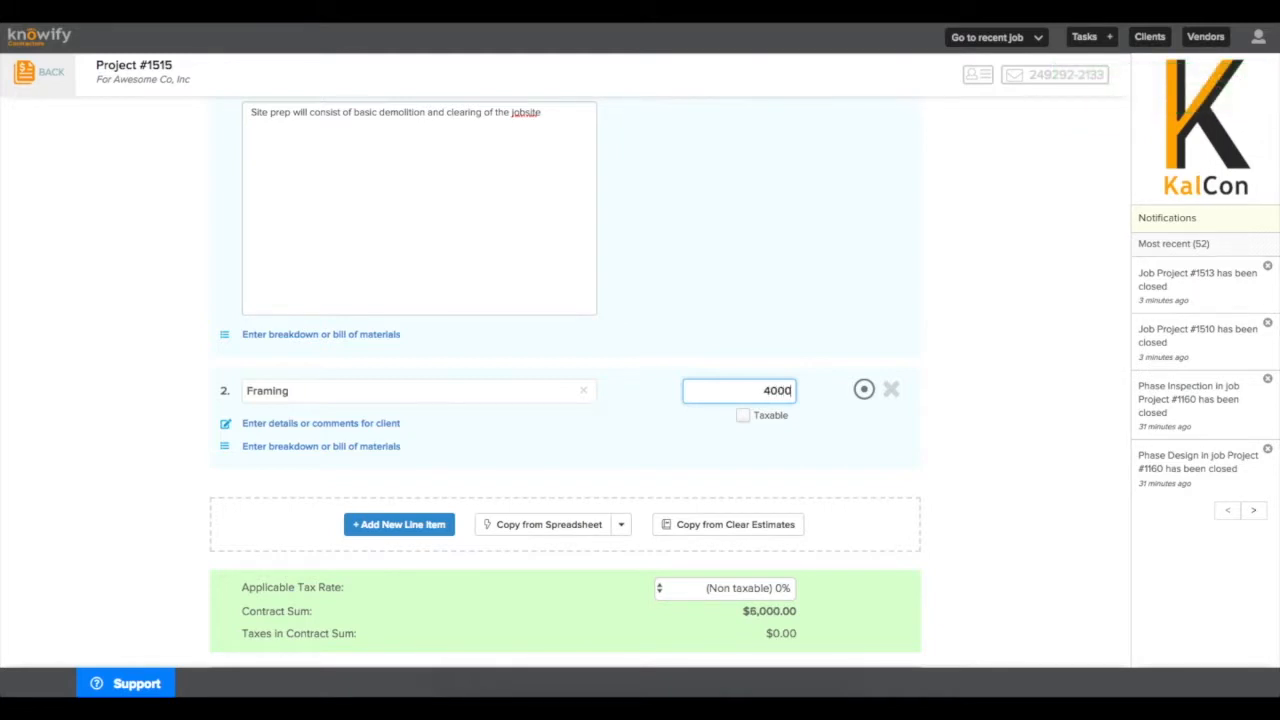
pyautogui.click(463, 481)
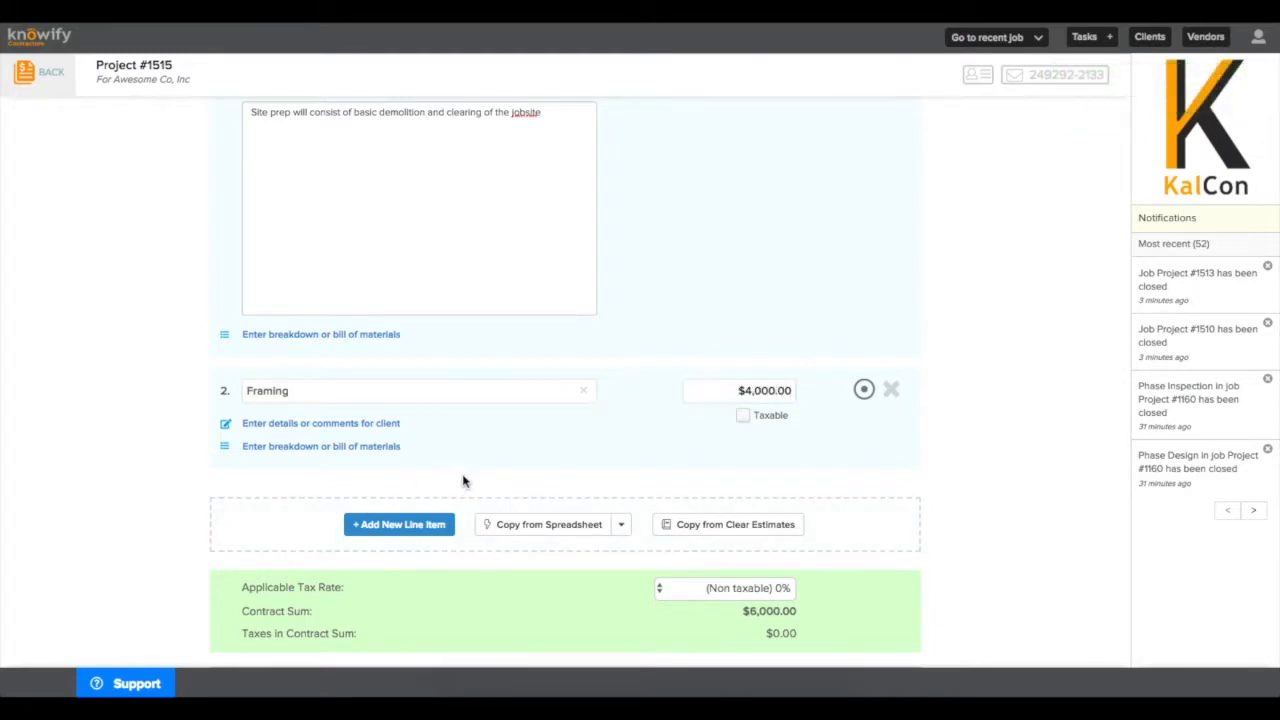
# Start a Framing breakdown with Lumber 2x4 - 8' Stud, Plywood 4x8 and Framing Nails (5lb box).
pyautogui.click(322, 451)
pyautogui.click(335, 491)
pyautogui.write('lumb')
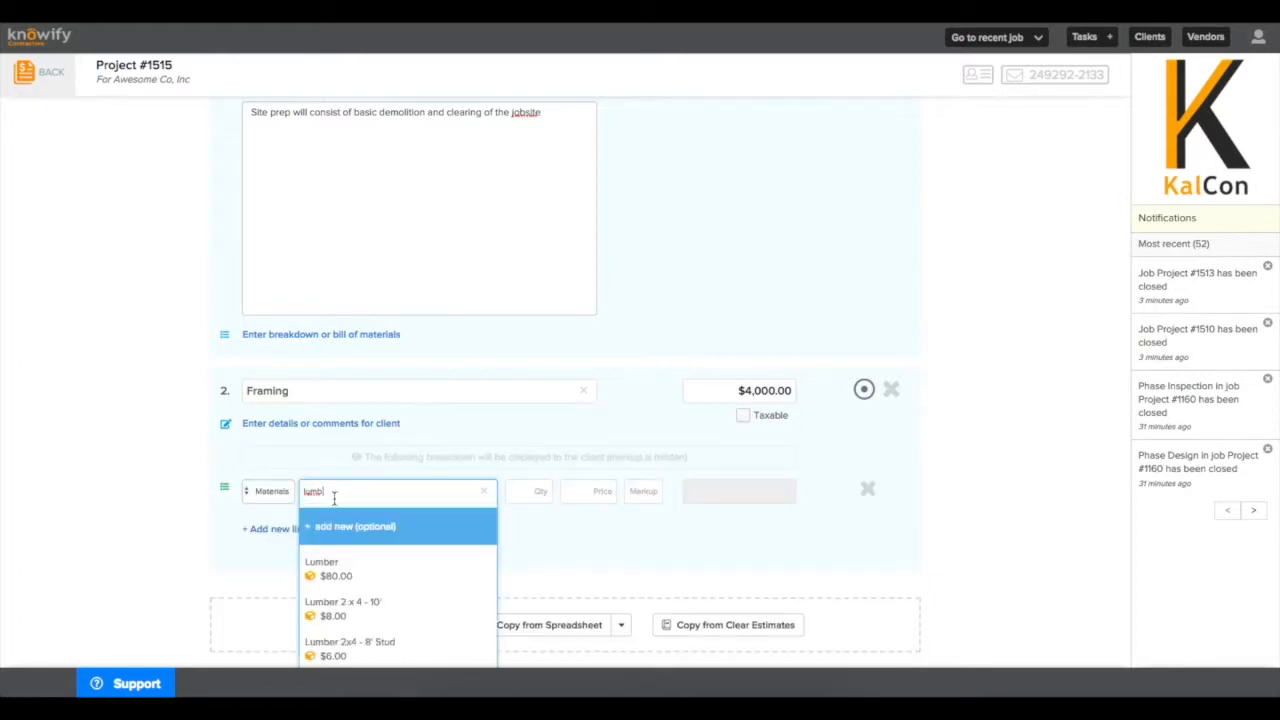
pyautogui.click(355, 645)
pyautogui.click(290, 539)
pyautogui.scroll(-1, 333, 540)
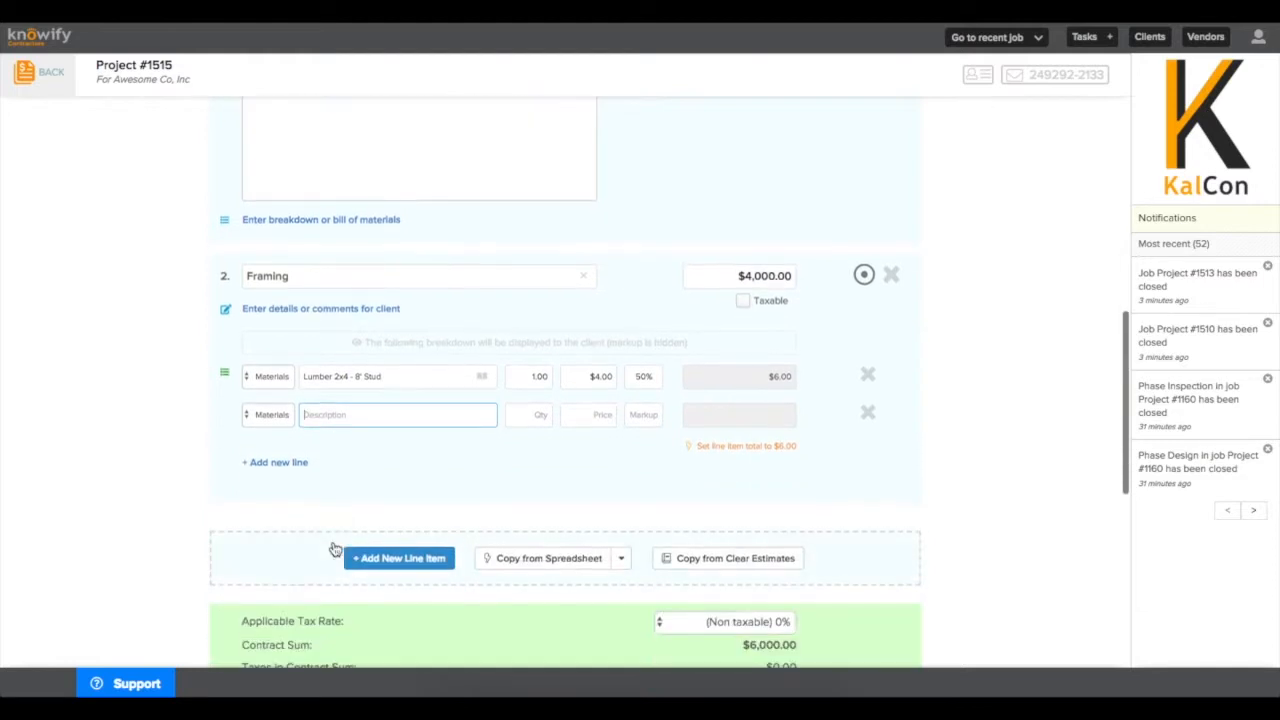
pyautogui.write('plywo')
pyautogui.click(372, 528)
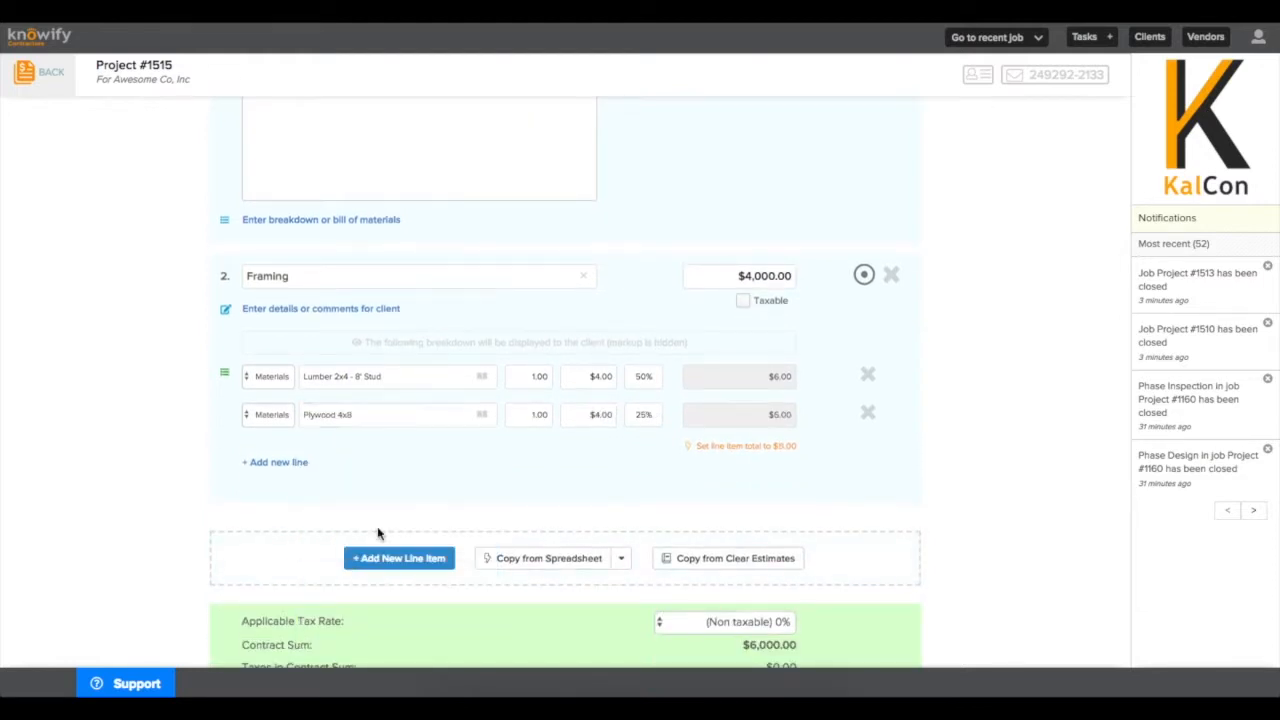
pyautogui.click(272, 462)
pyautogui.write('nail')
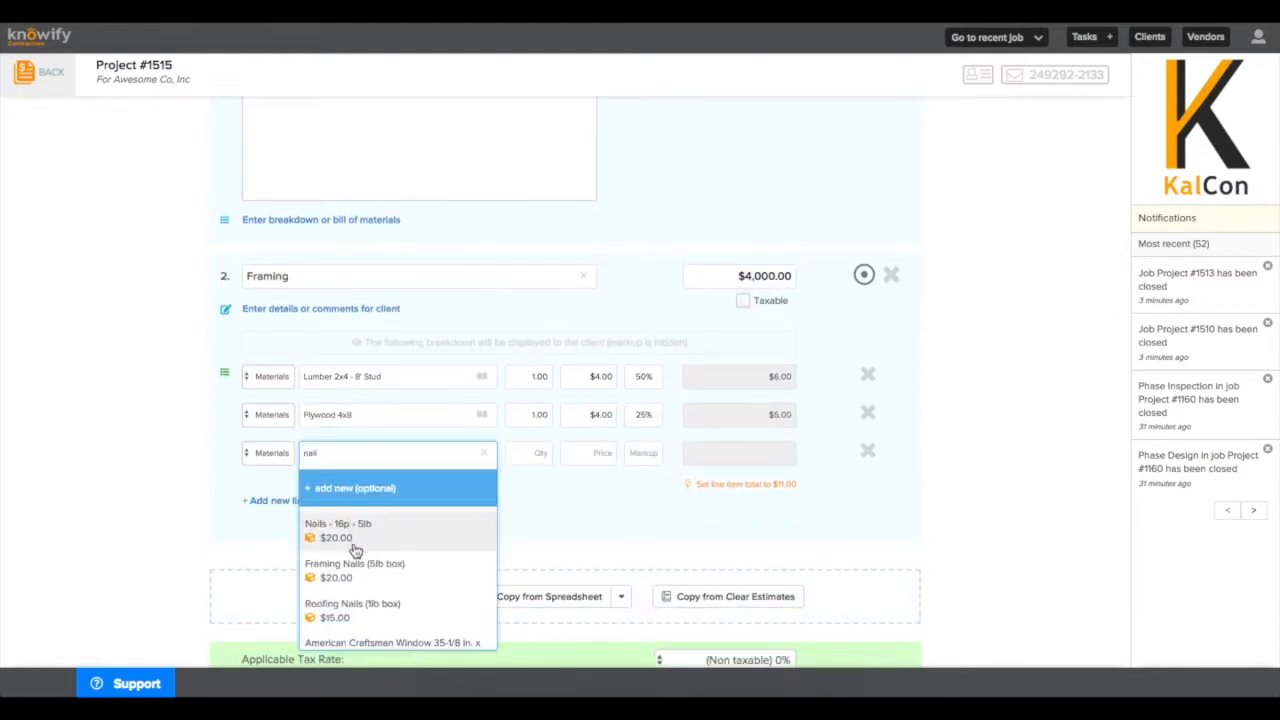
pyautogui.click(358, 565)
# Add Laborer and Foreman labor lines to the Framing breakdown.
pyautogui.click(275, 500)
pyautogui.click(270, 491)
pyautogui.click(276, 506)
pyautogui.click(338, 491)
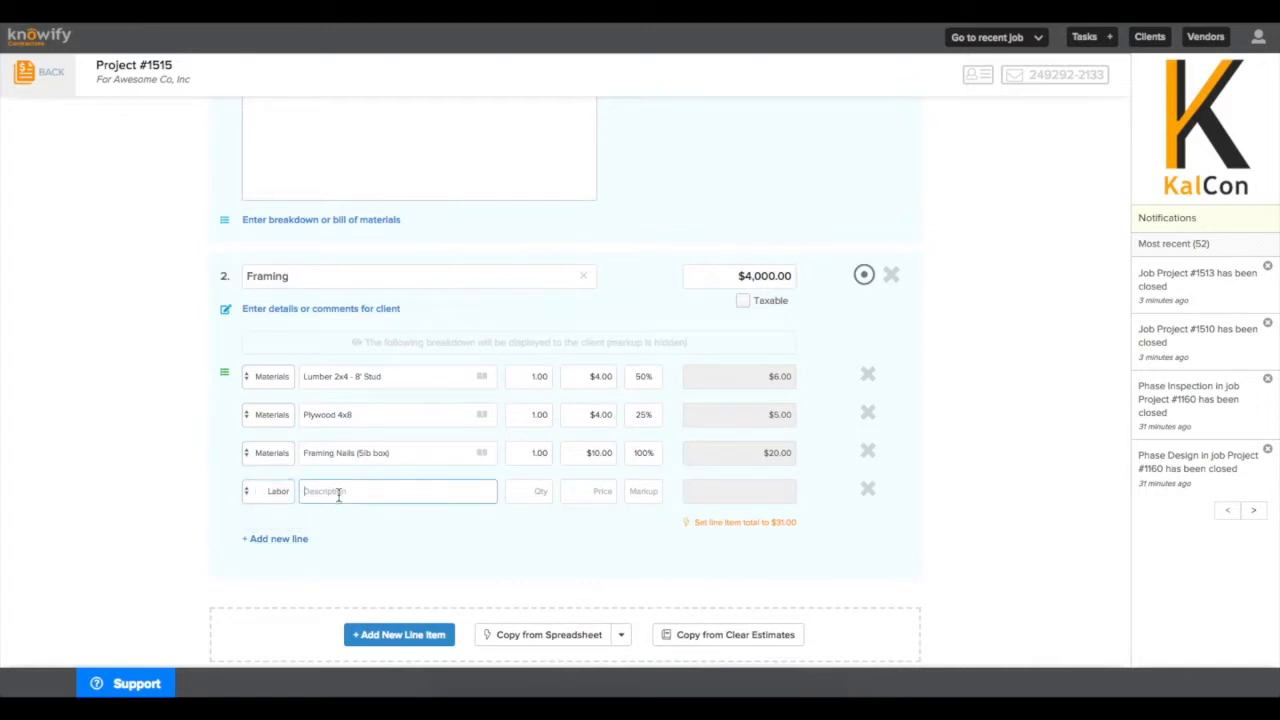
pyautogui.write('labor')
pyautogui.click(337, 571)
pyautogui.click(285, 543)
pyautogui.click(285, 543)
pyautogui.click(281, 540)
pyautogui.click(349, 532)
pyautogui.write('foremen')
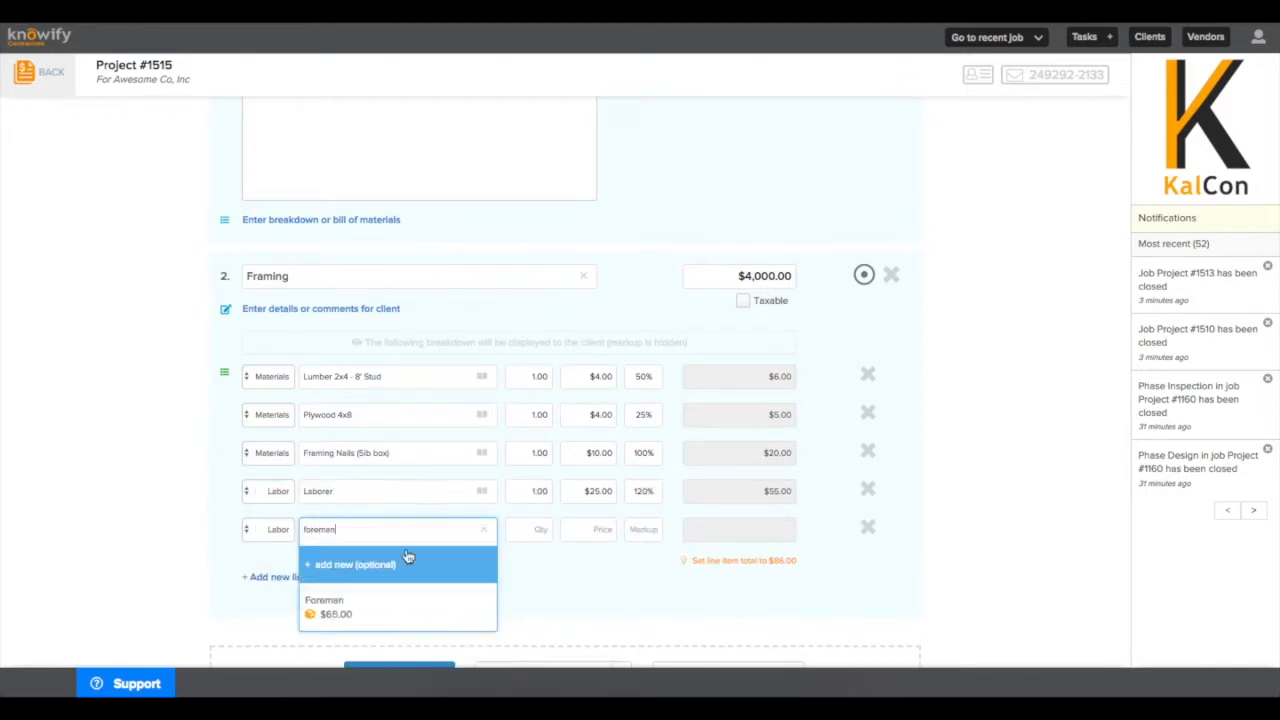
pyautogui.click(420, 600)
# Set quantities 300, 200, 100, 40 and 10, use the $7,650.00 breakdown total, and mark Framing taxable.
pyautogui.click(533, 376)
pyautogui.write('300')
pyautogui.click(539, 416)
pyautogui.write('200')
pyautogui.click(541, 456)
pyautogui.write('100')
pyautogui.click(540, 493)
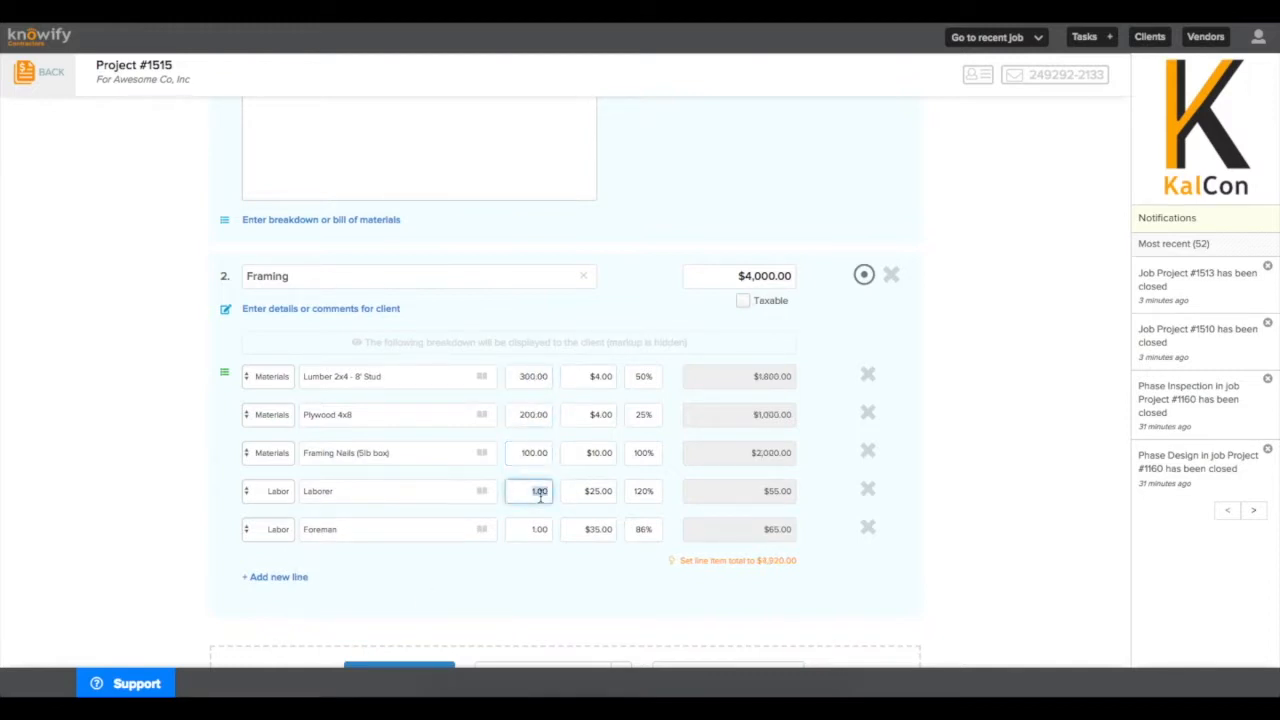
pyautogui.write('40')
pyautogui.click(533, 531)
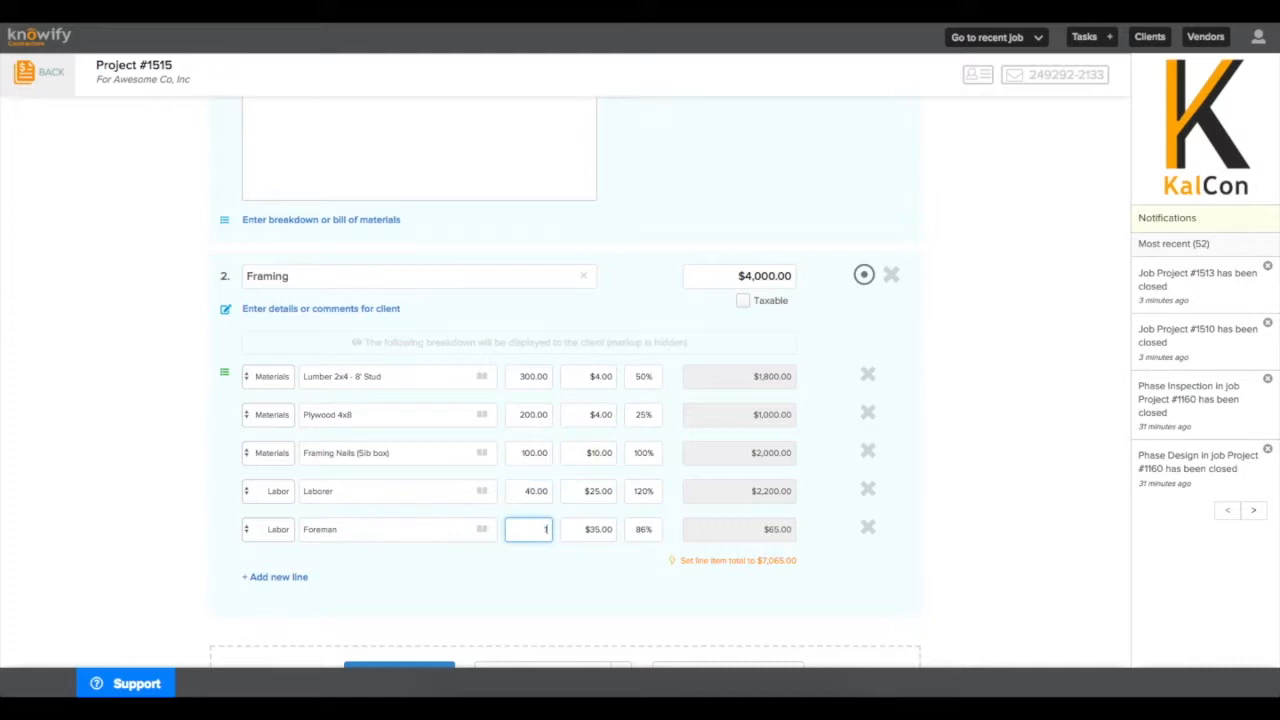
pyautogui.click(573, 588)
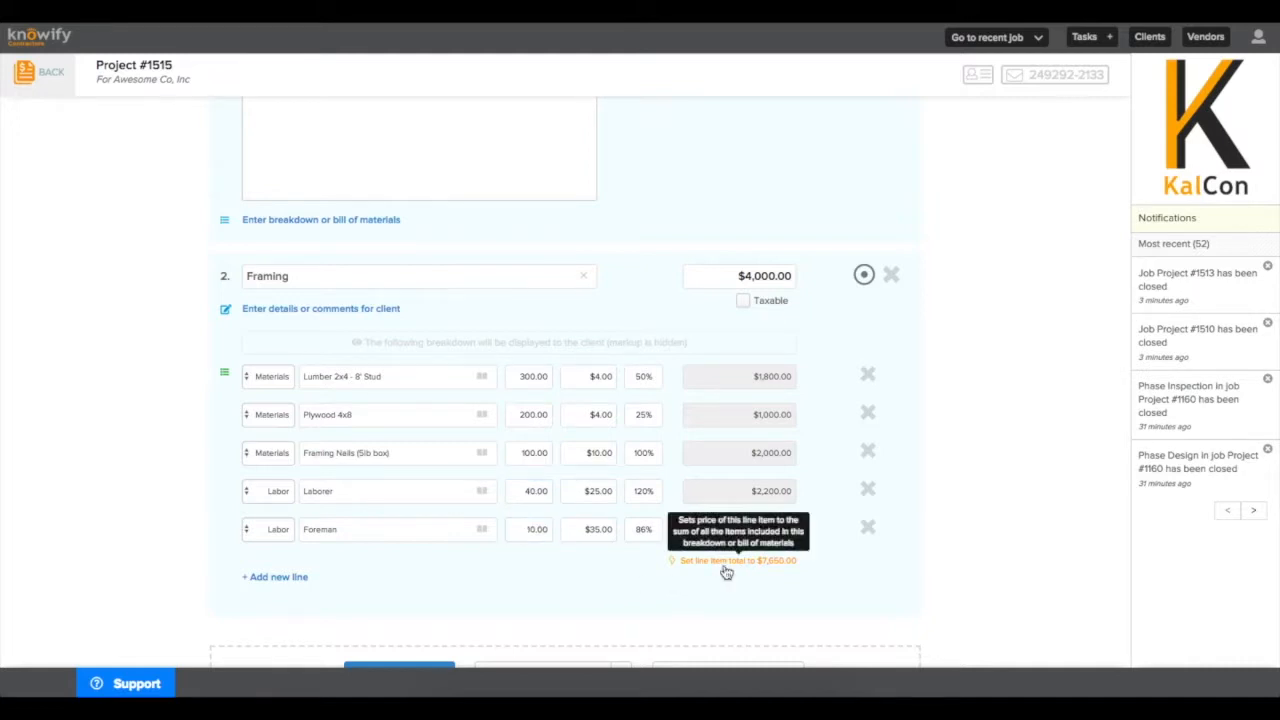
pyautogui.click(725, 566)
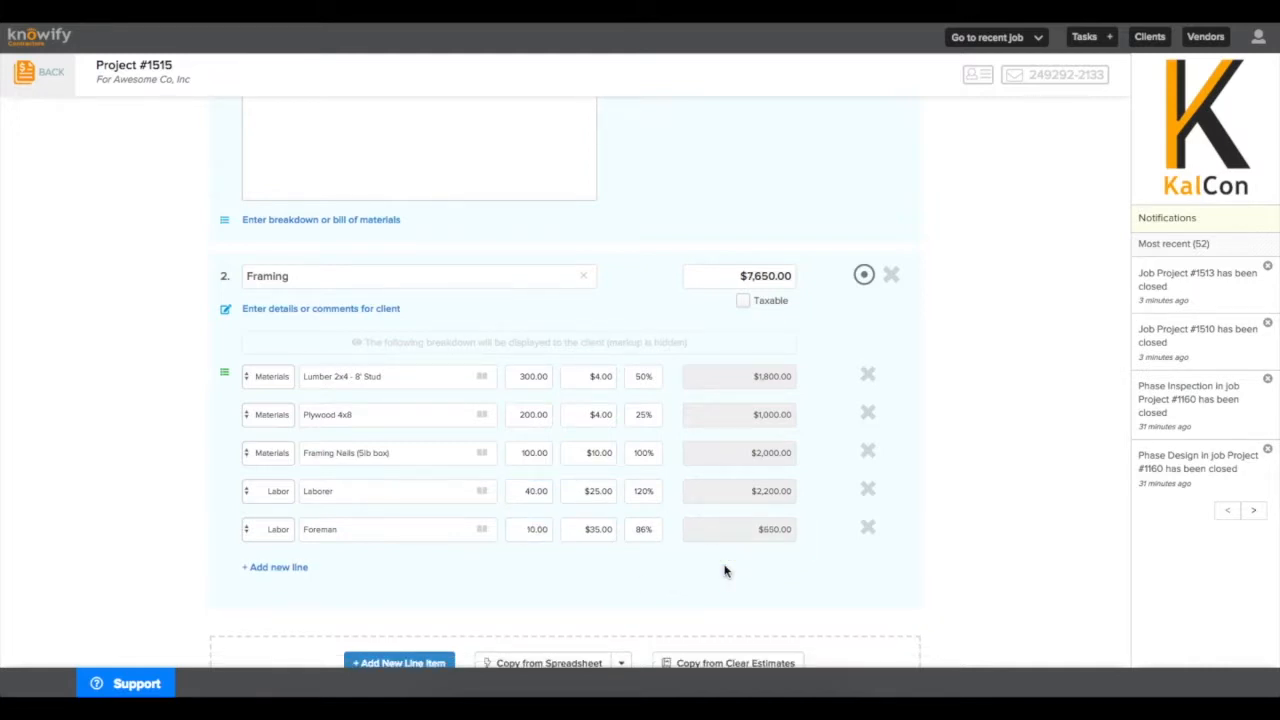
pyautogui.click(743, 300)
# Apply NJ Sales Tax 7.000% to the contract, keeping line item subtotals displayed.
pyautogui.scroll(-5, 624, 426)
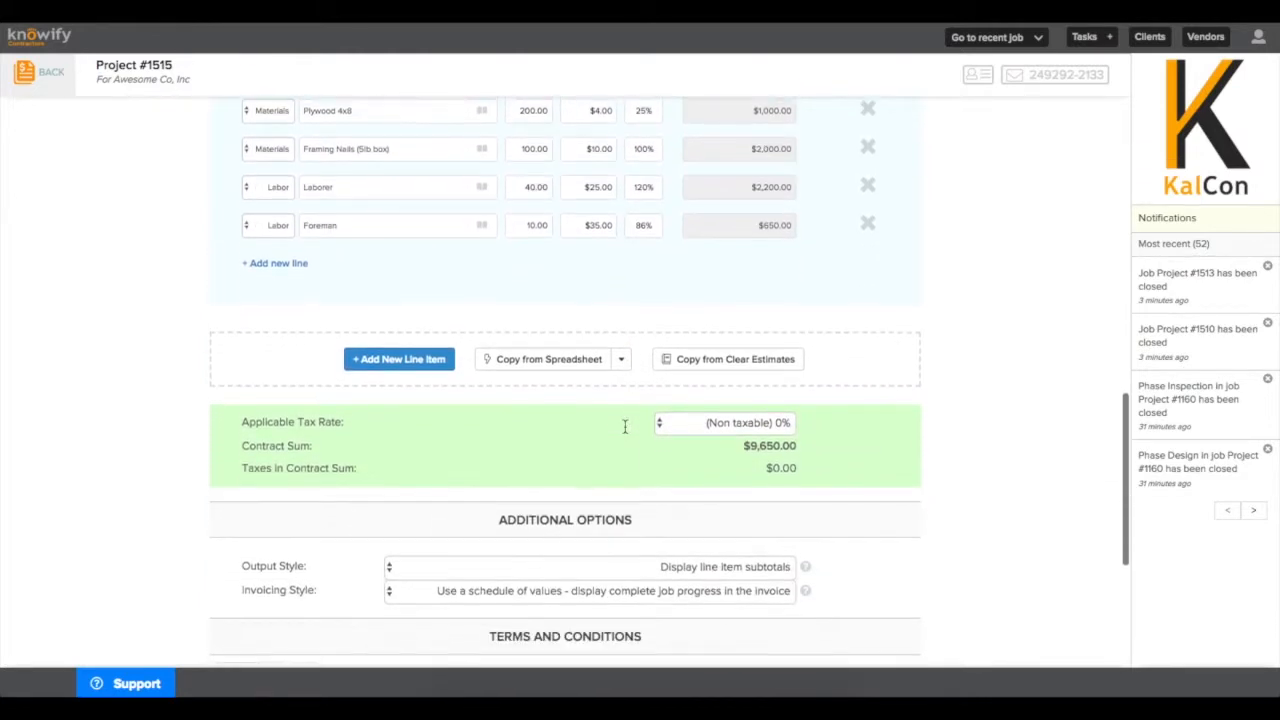
pyautogui.click(680, 416)
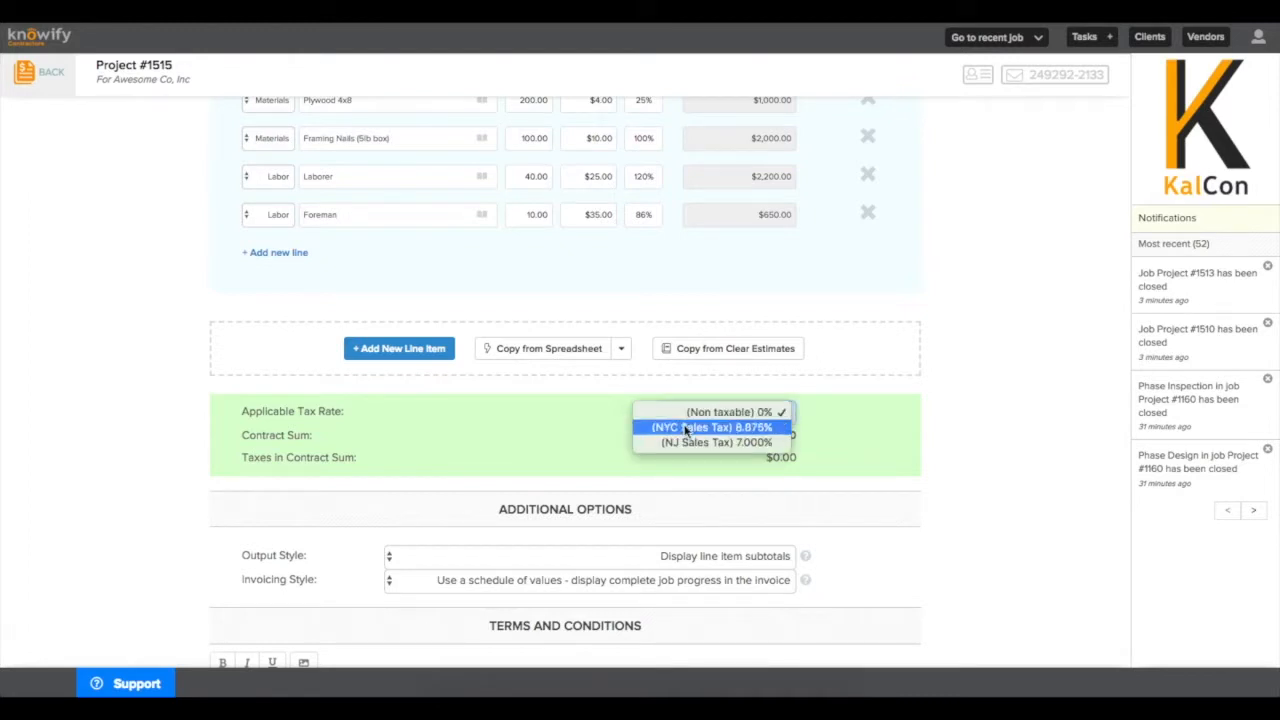
pyautogui.click(687, 441)
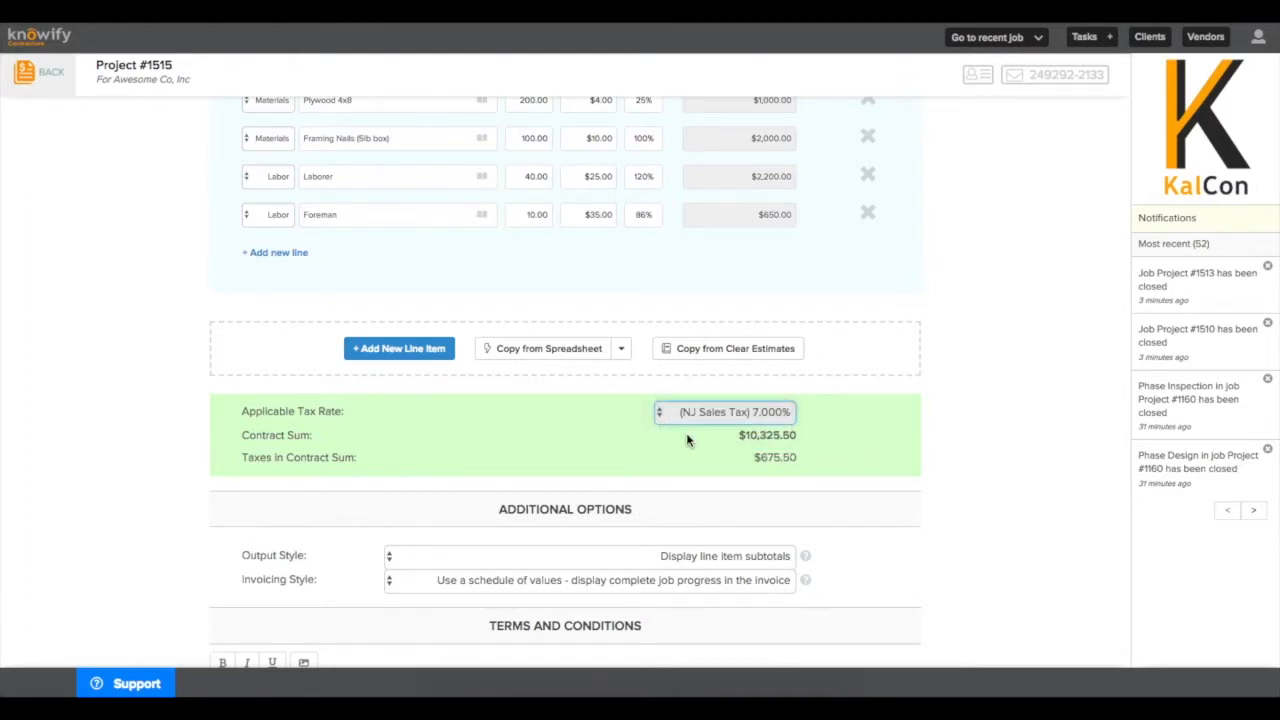
pyautogui.scroll(-3, 687, 441)
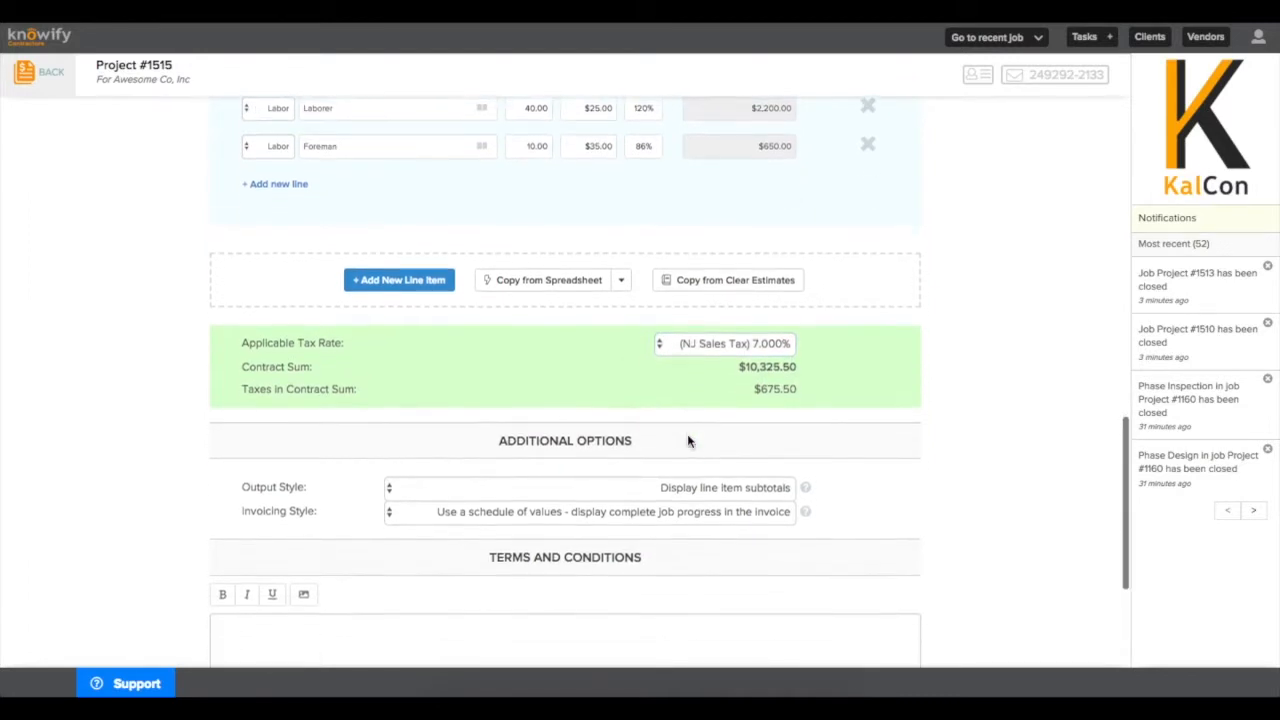
pyautogui.click(673, 404)
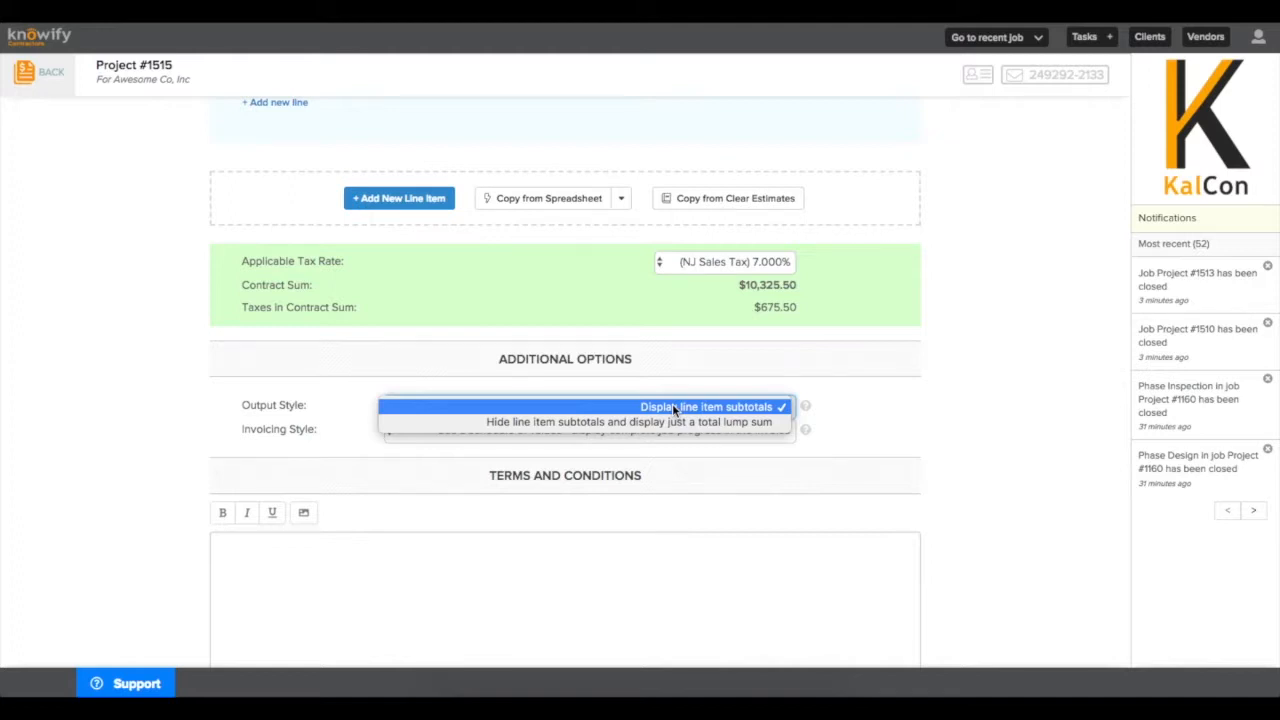
pyautogui.click(672, 405)
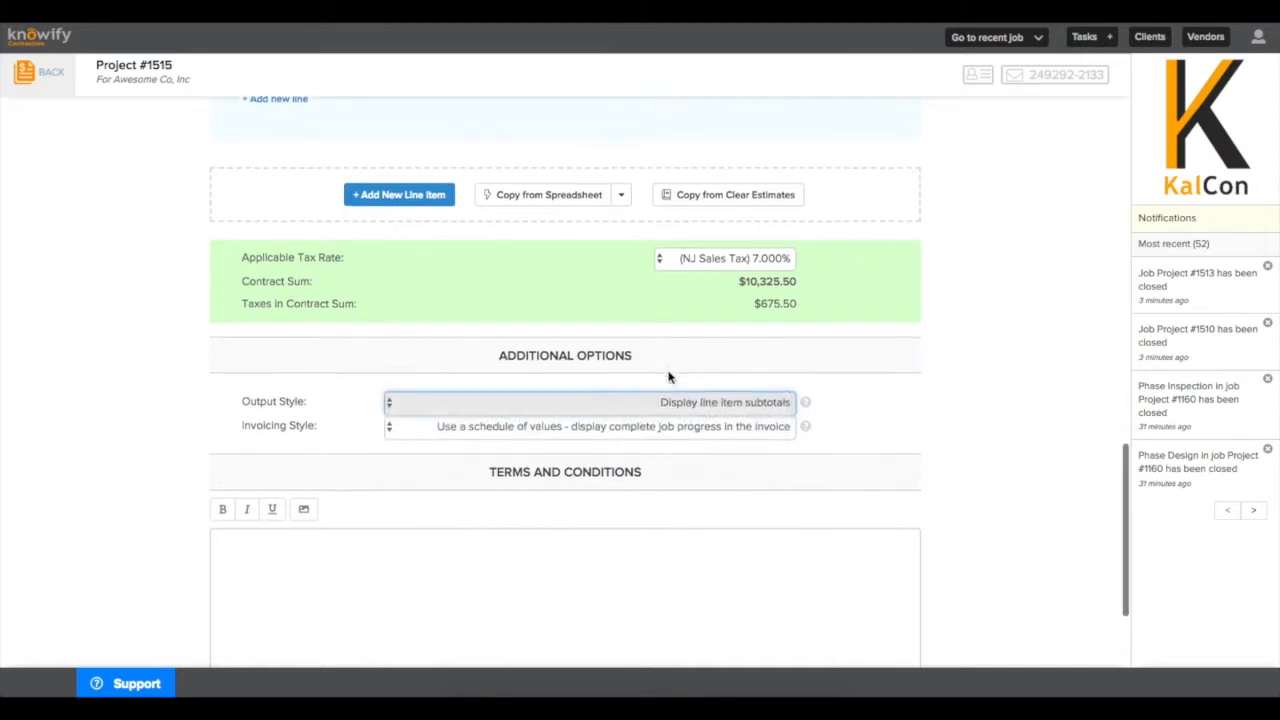
pyautogui.scroll(-3, 670, 377)
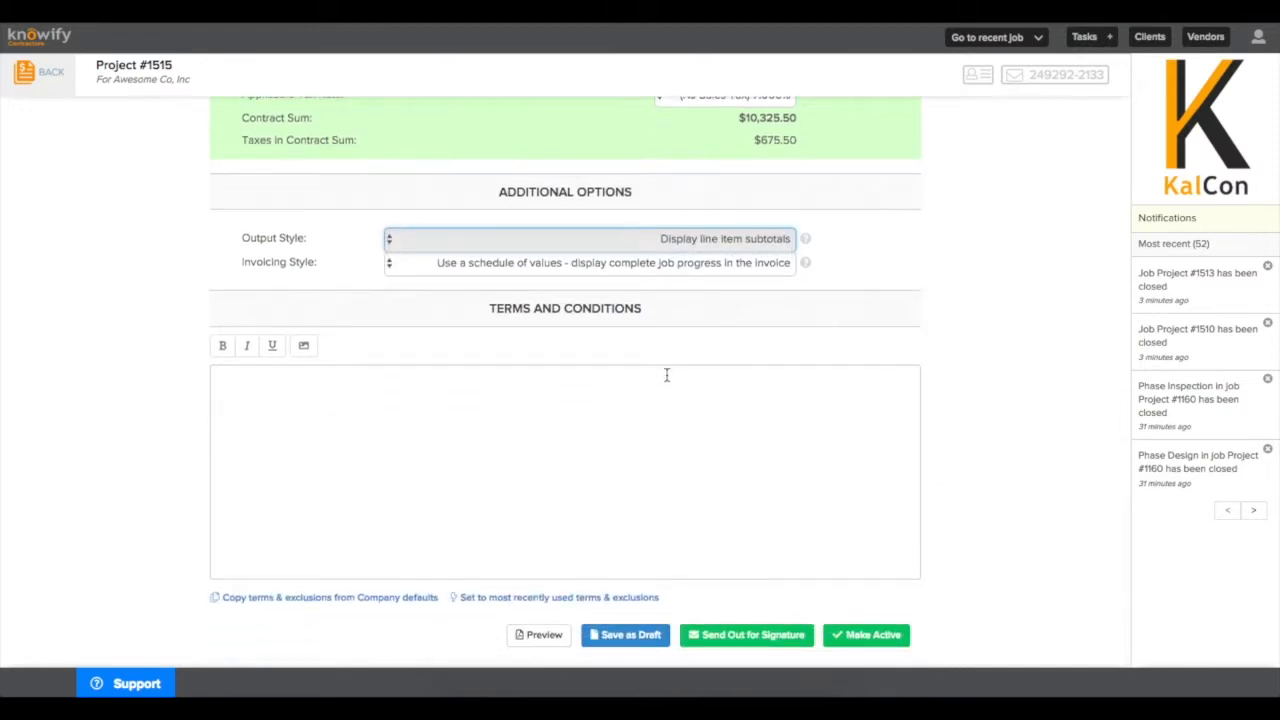
# Fill the terms and conditions with the company's default terms.
pyautogui.click(635, 422)
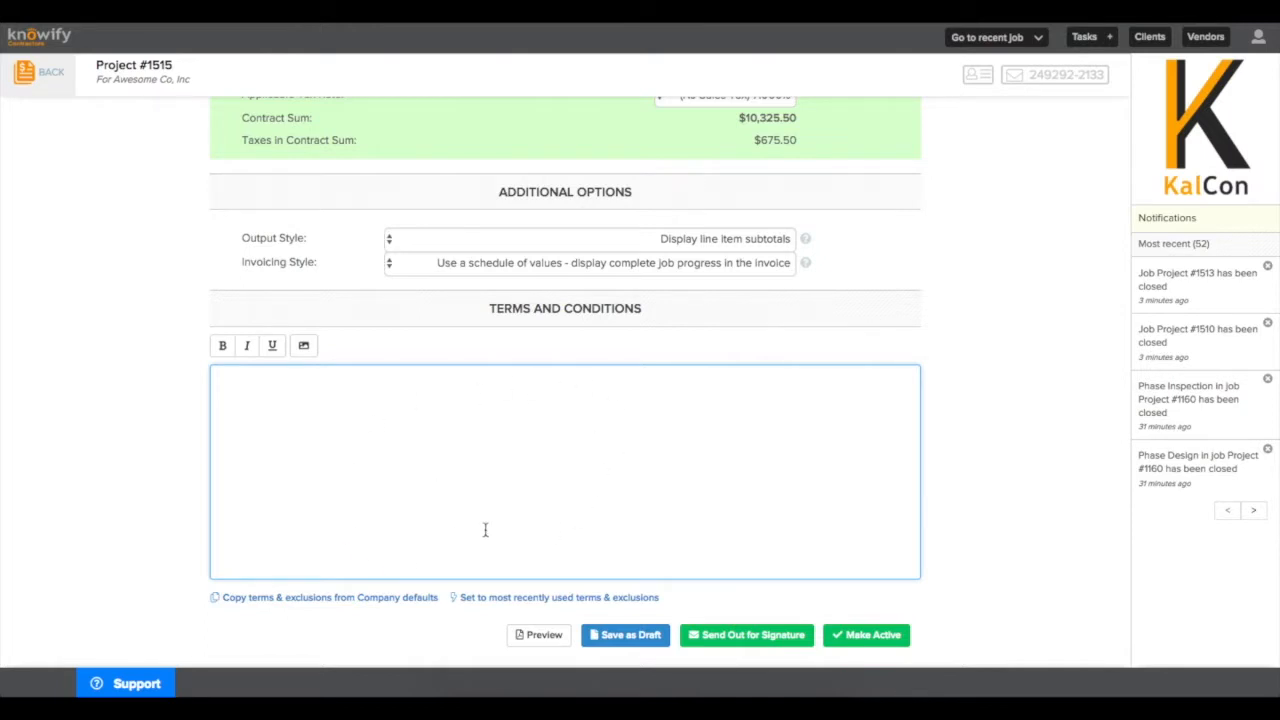
pyautogui.click(330, 598)
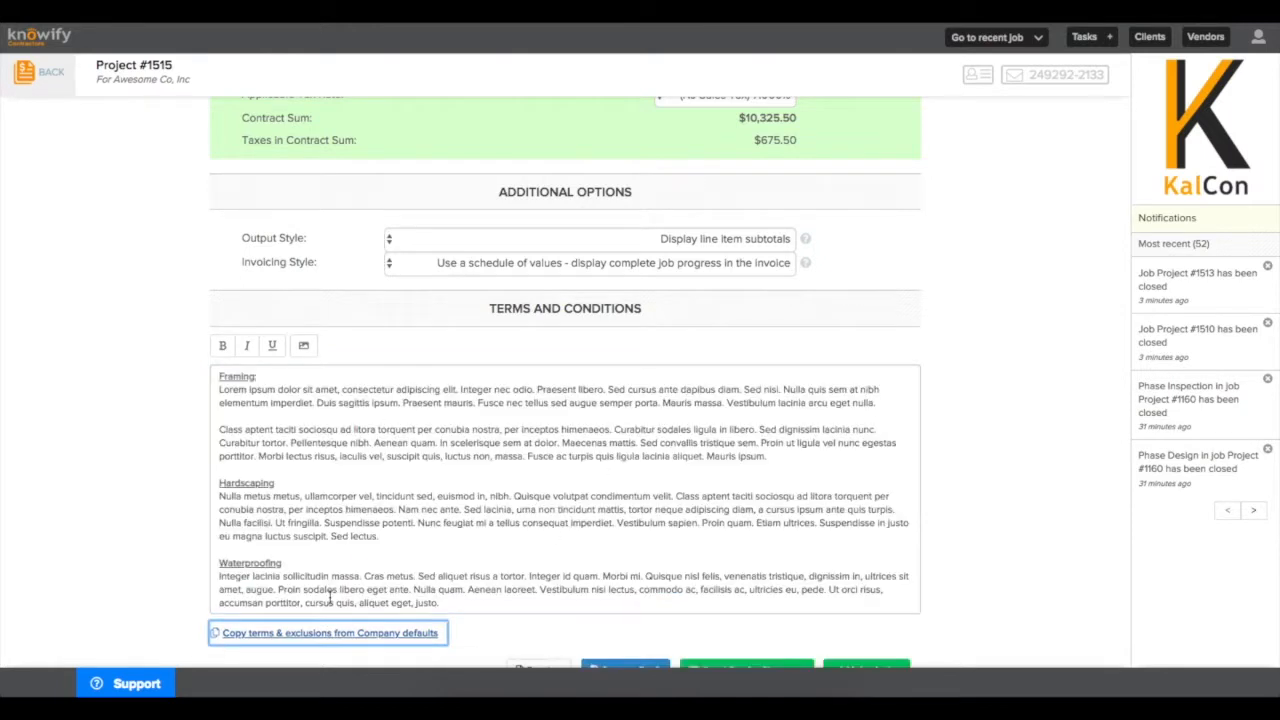
pyautogui.scroll(-1, 483, 605)
pyautogui.click(483, 605)
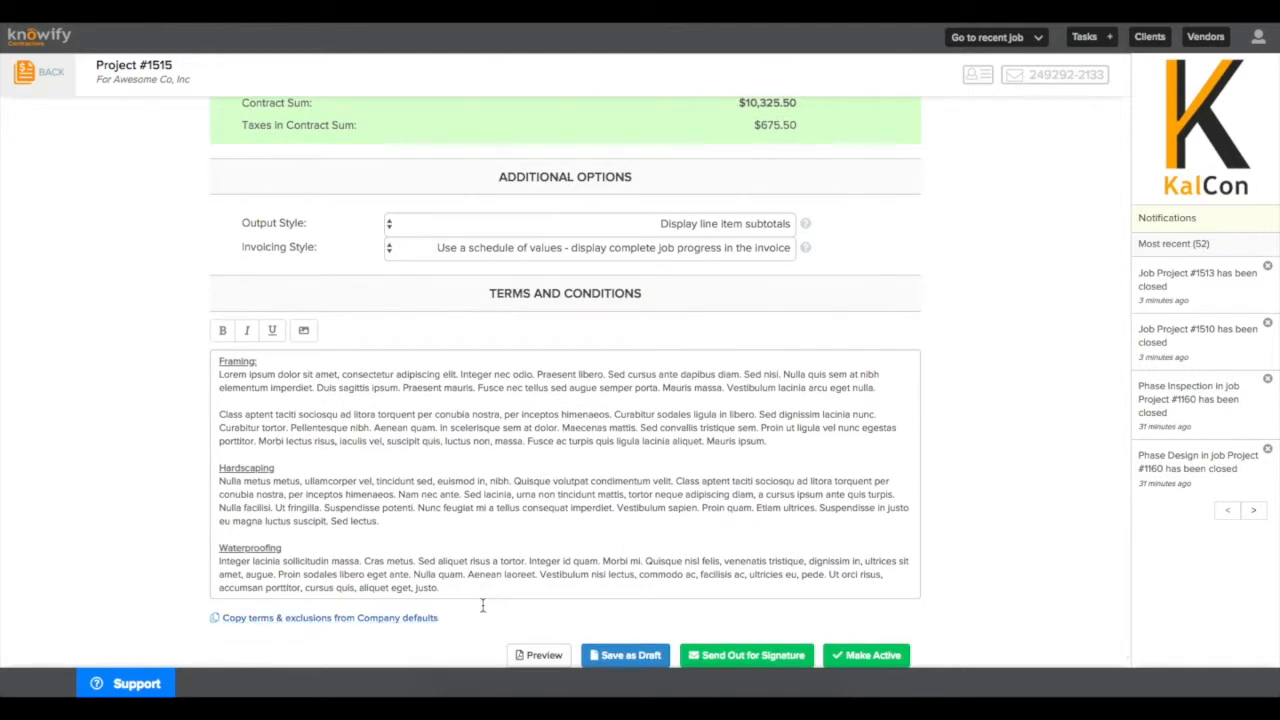
pyautogui.scroll(-1, 483, 605)
# Review the proposal preview with line item subtotals, then close it.
pyautogui.click(555, 641)
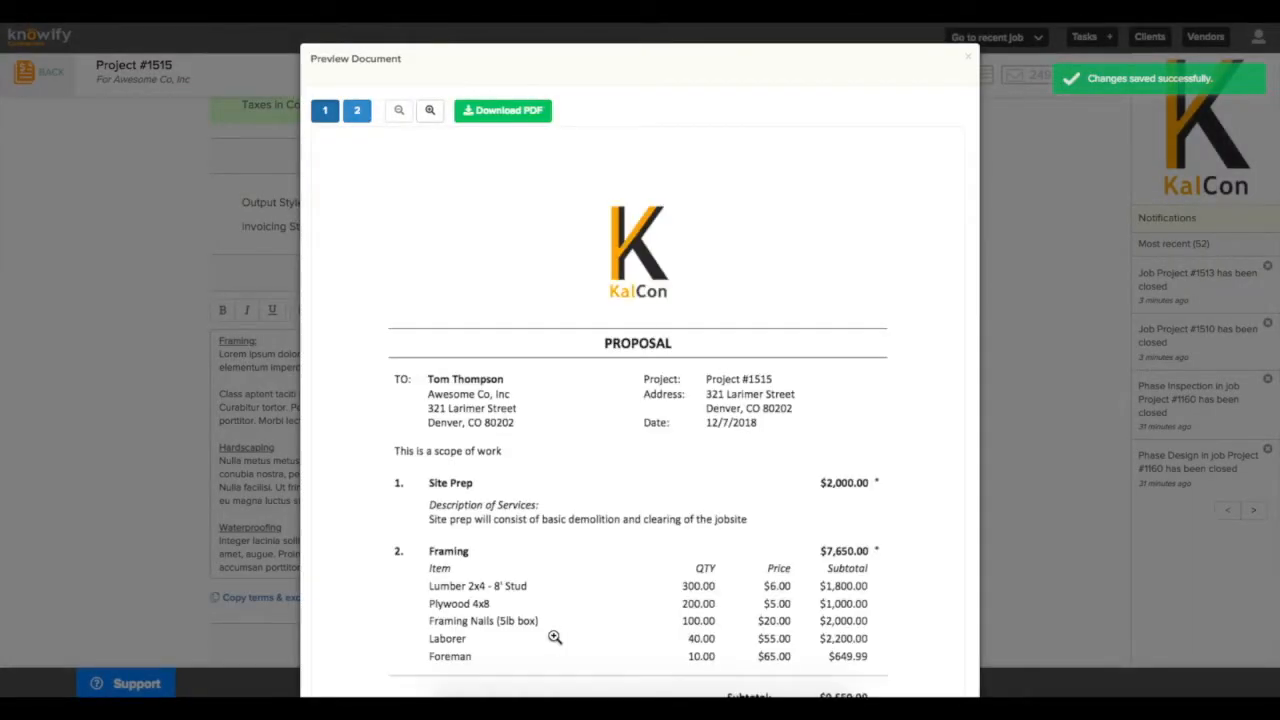
pyautogui.scroll(-1, 555, 647)
pyautogui.scroll(-3, 555, 647)
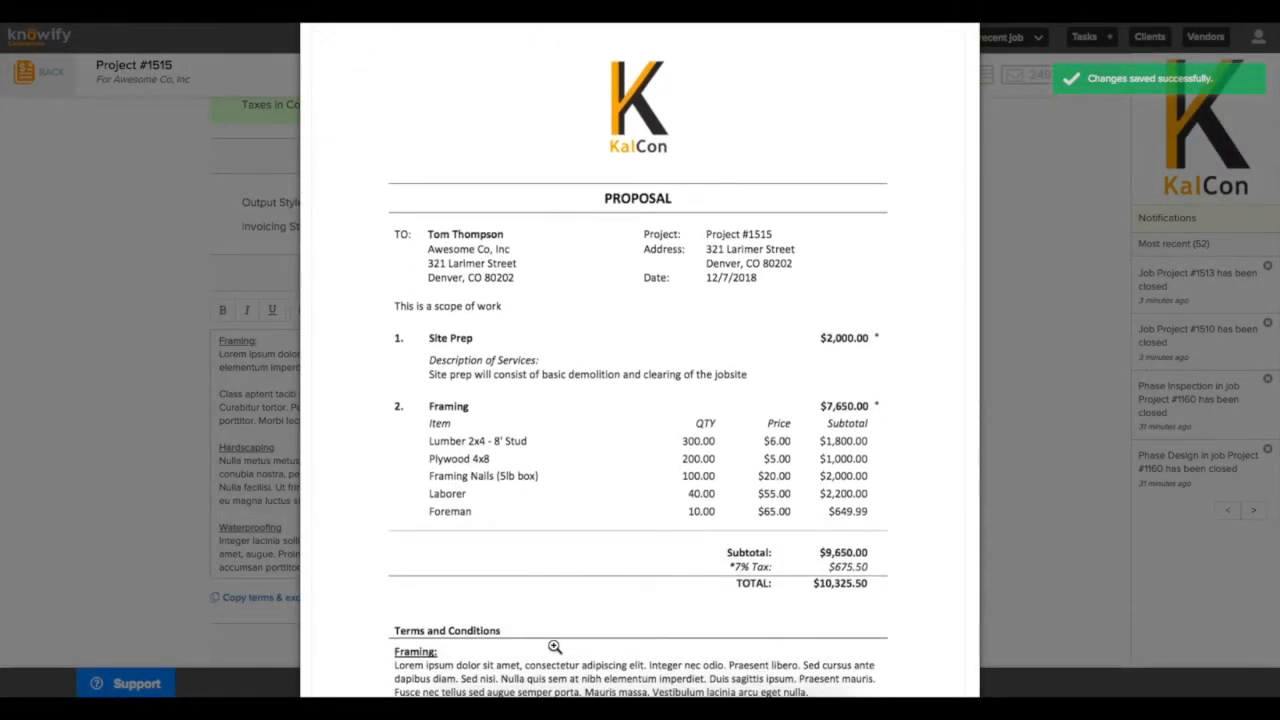
pyautogui.scroll(2, 555, 647)
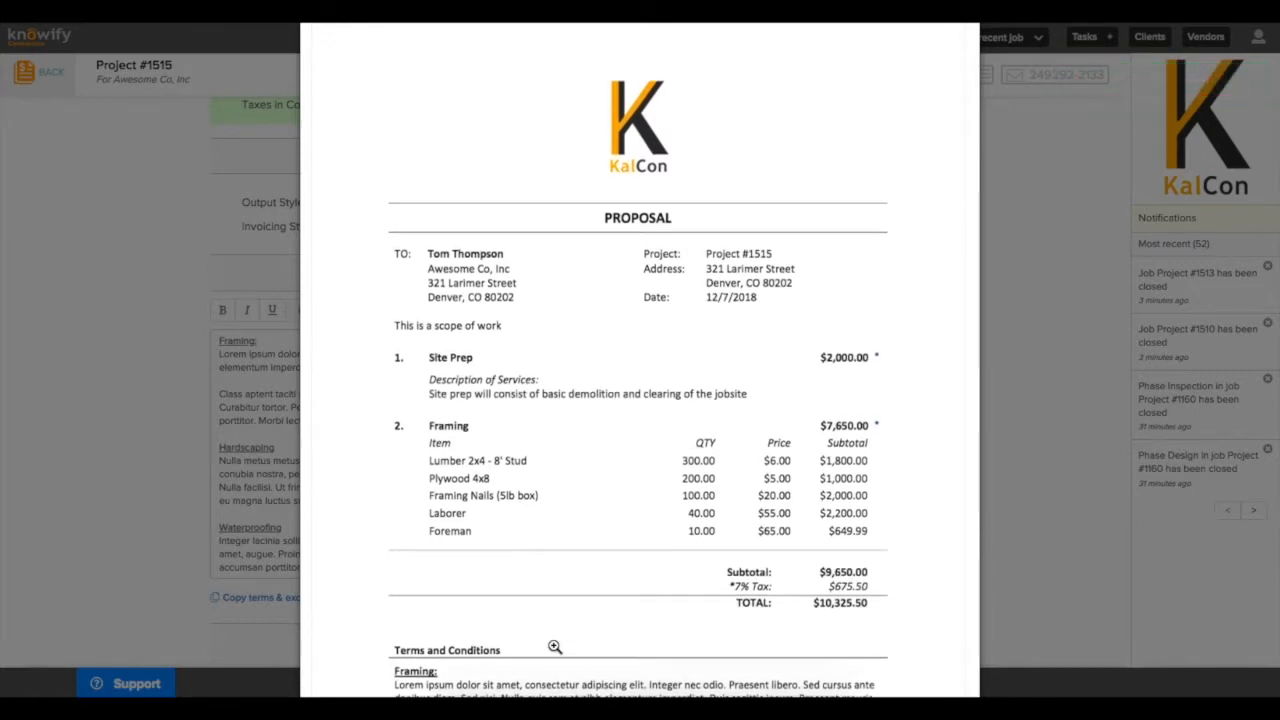
pyautogui.scroll(3, 555, 647)
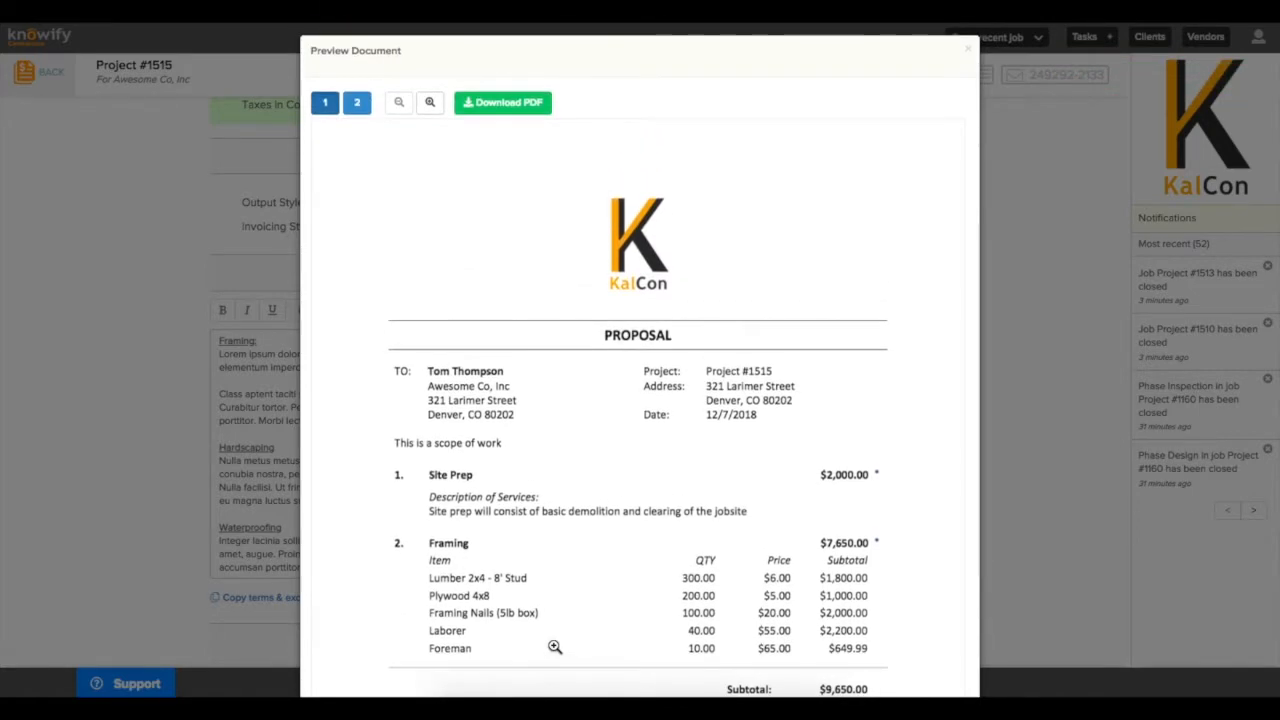
pyautogui.press('Escape')
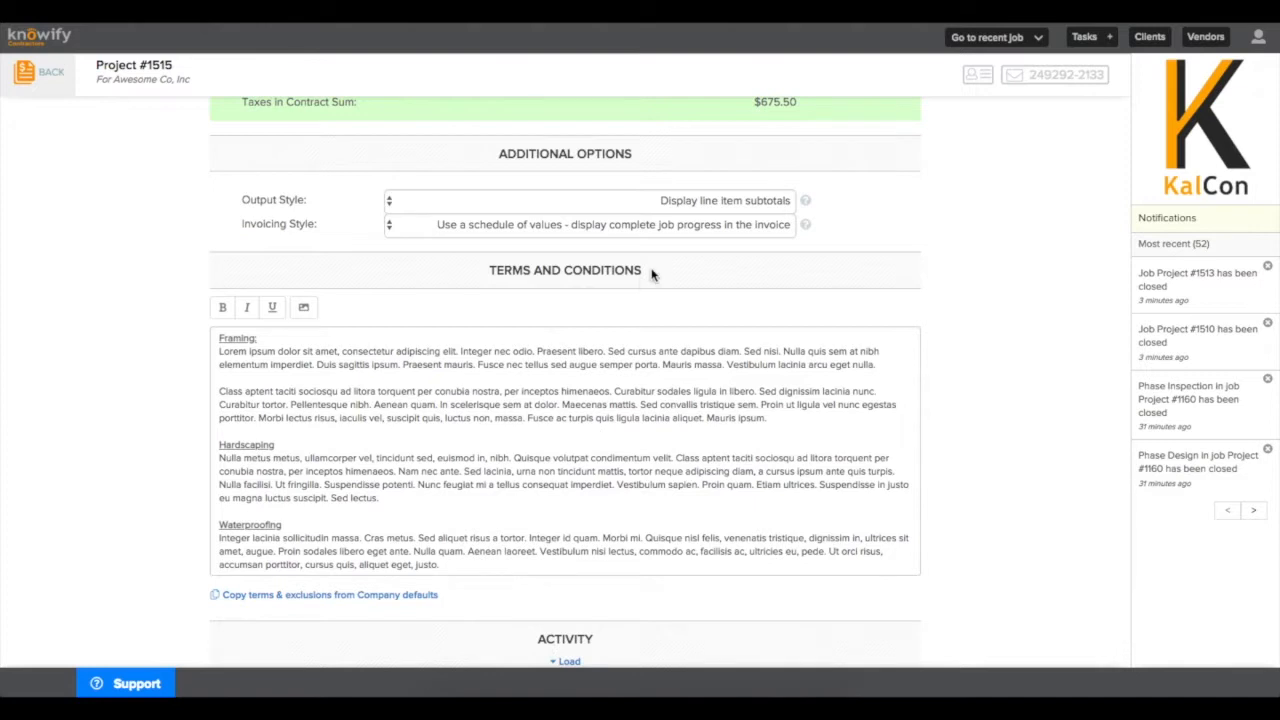
# Switch the output style to hide line subtotals with a total lump sum and recheck the preview.
pyautogui.click(663, 202)
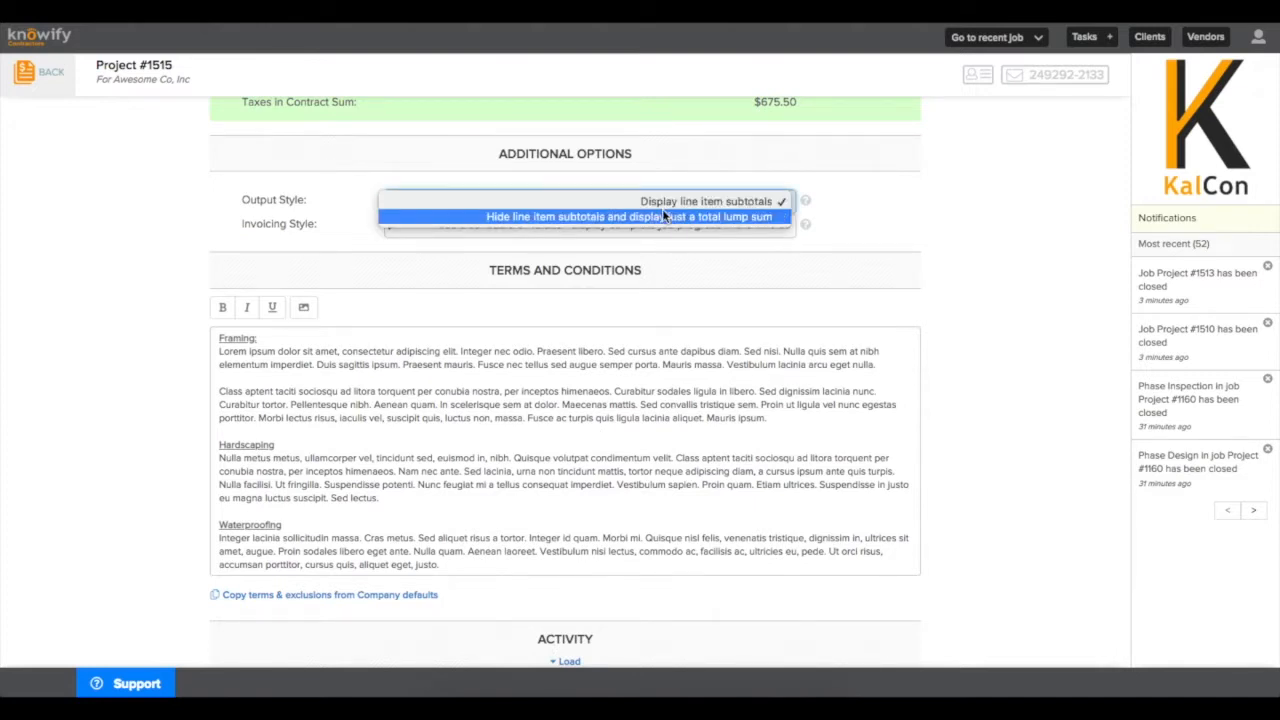
pyautogui.click(663, 216)
pyautogui.scroll(-1, 663, 212)
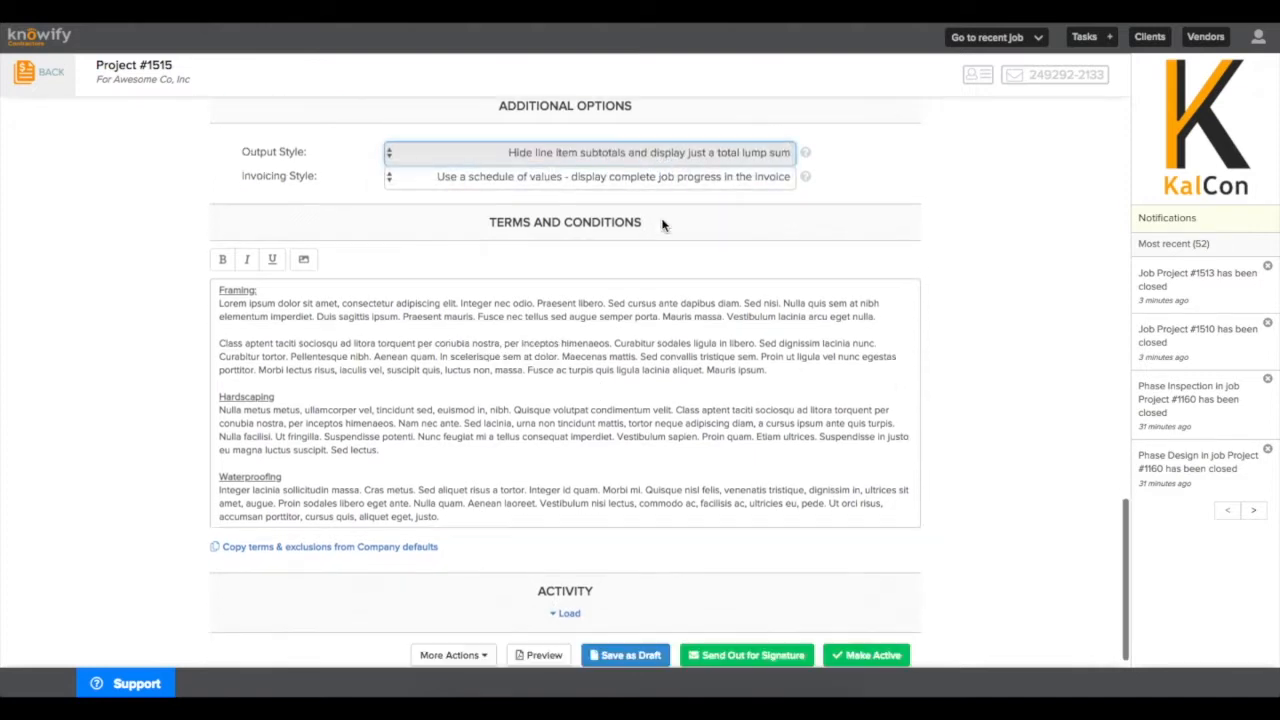
pyautogui.click(554, 635)
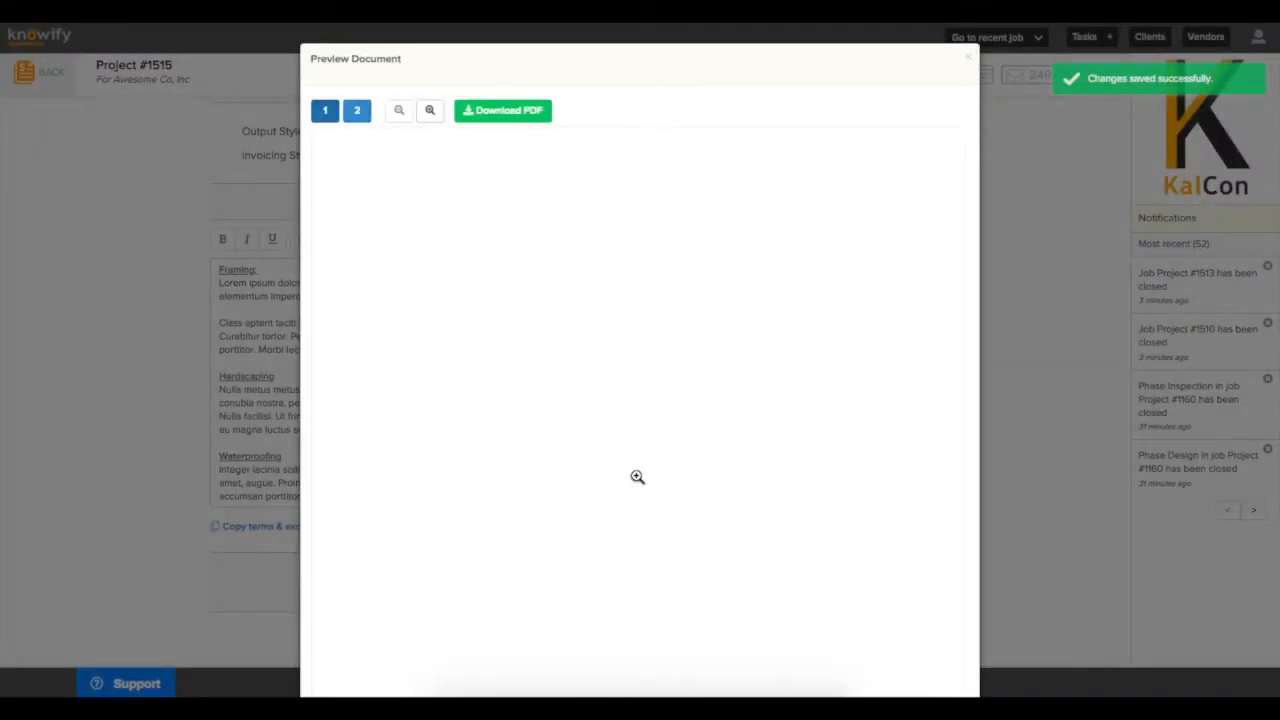
pyautogui.scroll(-2, 658, 478)
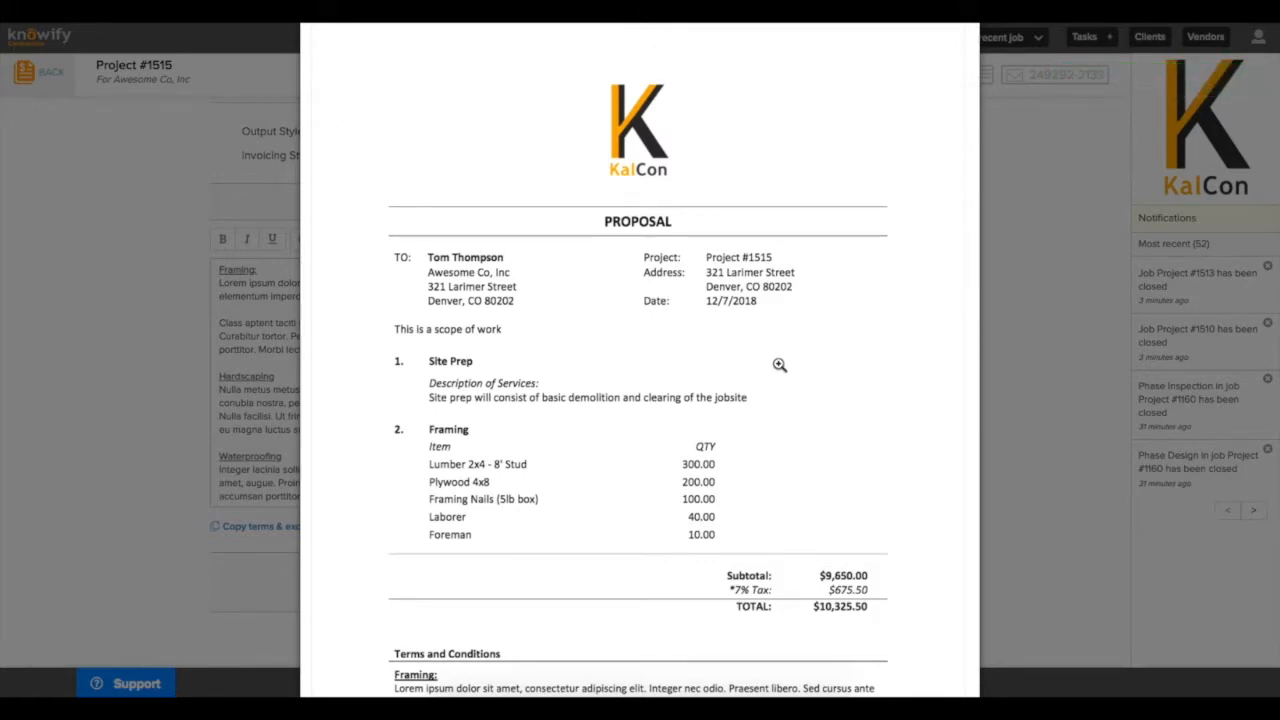
pyautogui.press('Escape')
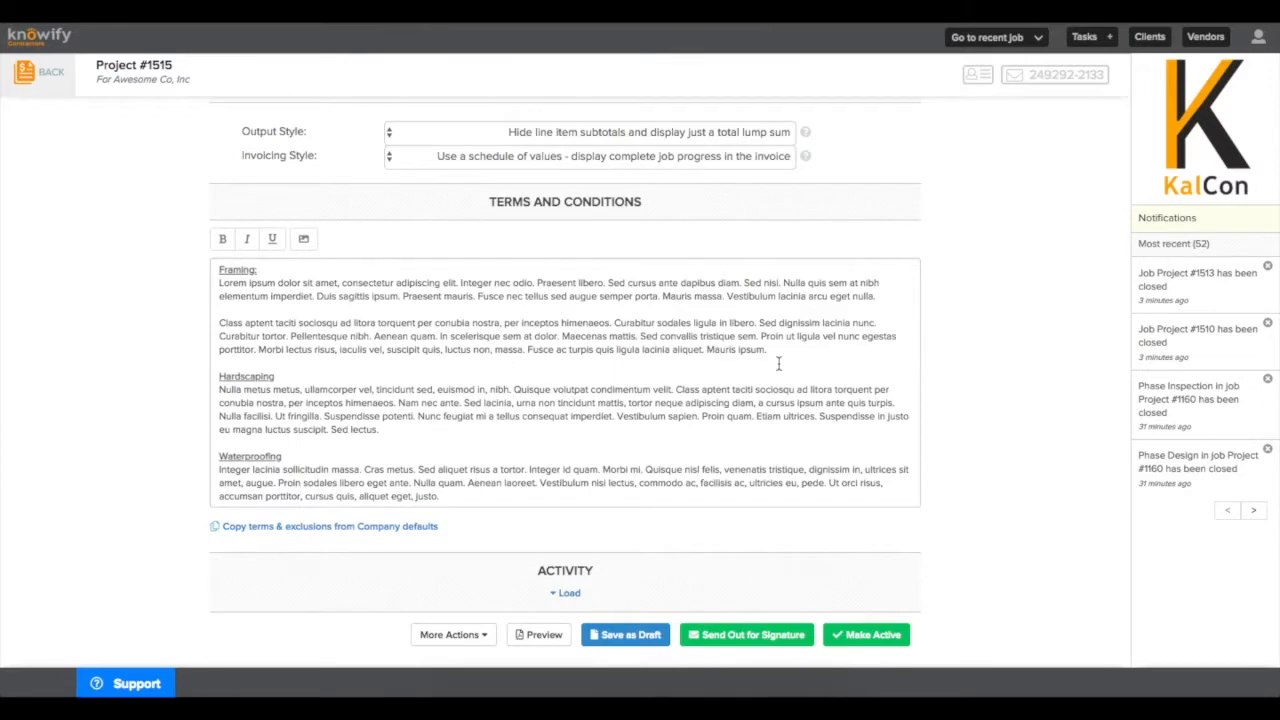
# Email the Project #1515 proposal to the client's e-mail address for e-signature and confirm.
pyautogui.click(742, 636)
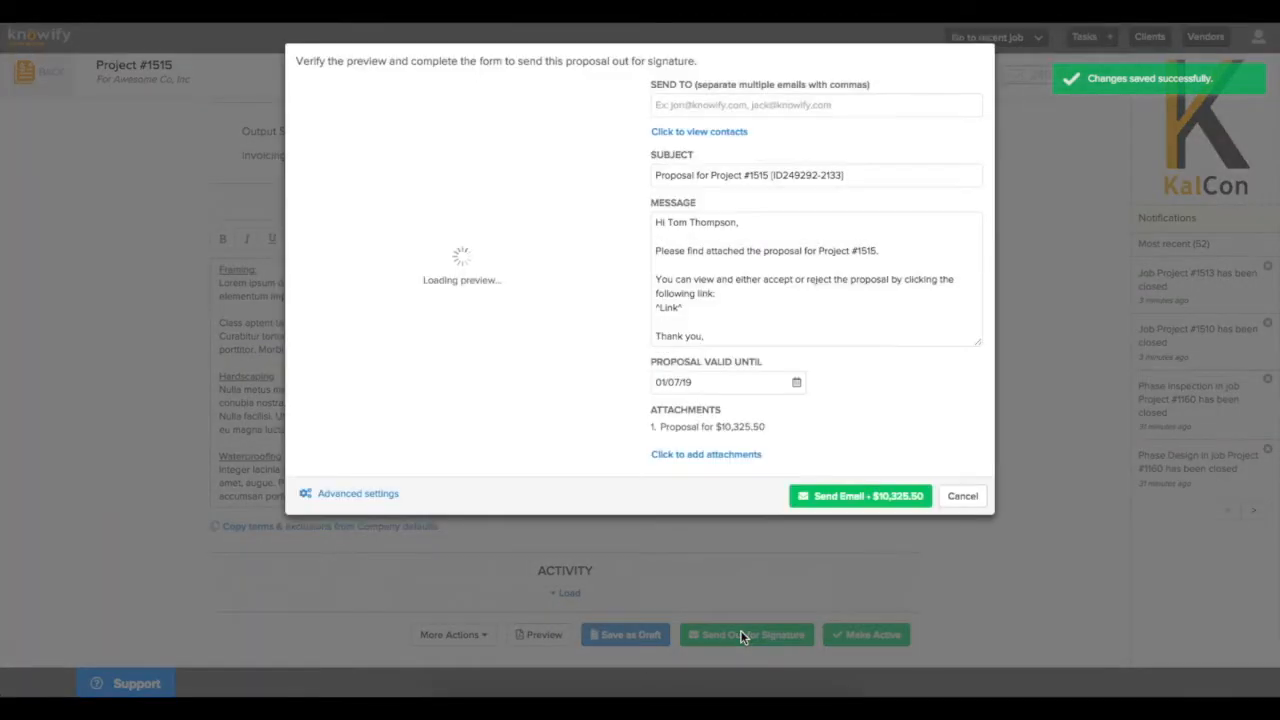
pyautogui.click(754, 100)
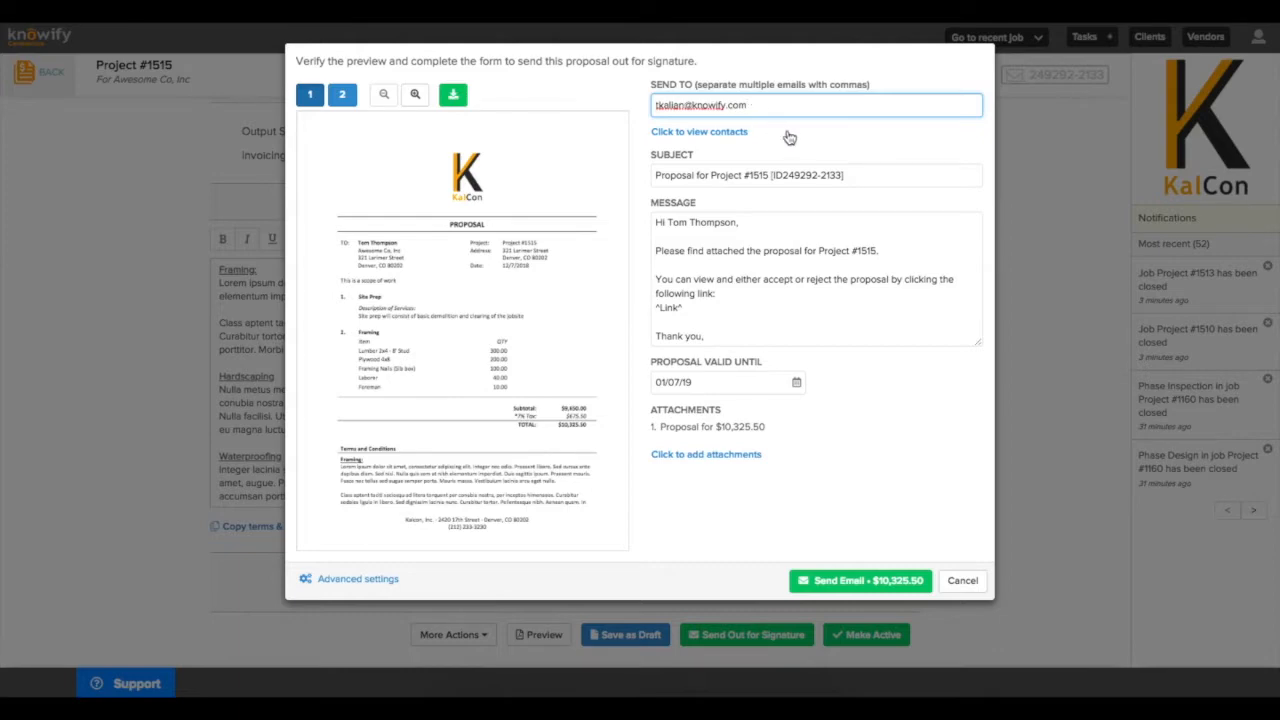
pyautogui.click(792, 137)
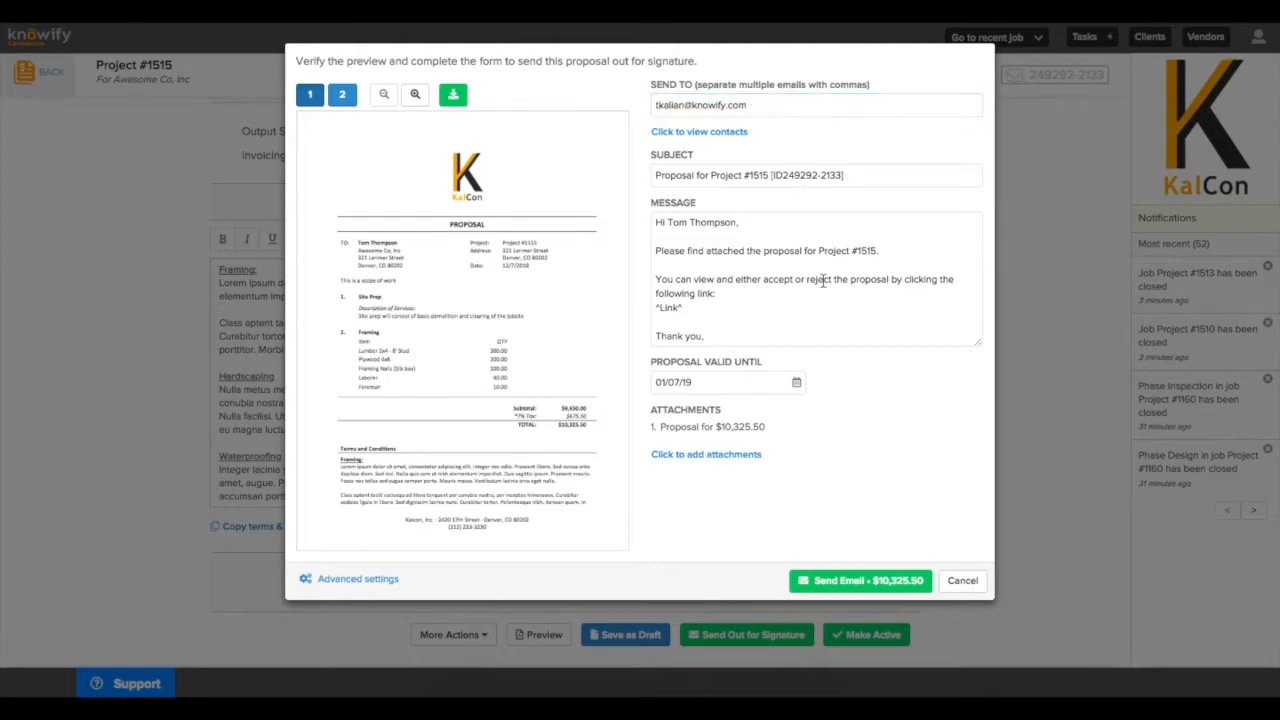
pyautogui.click(816, 578)
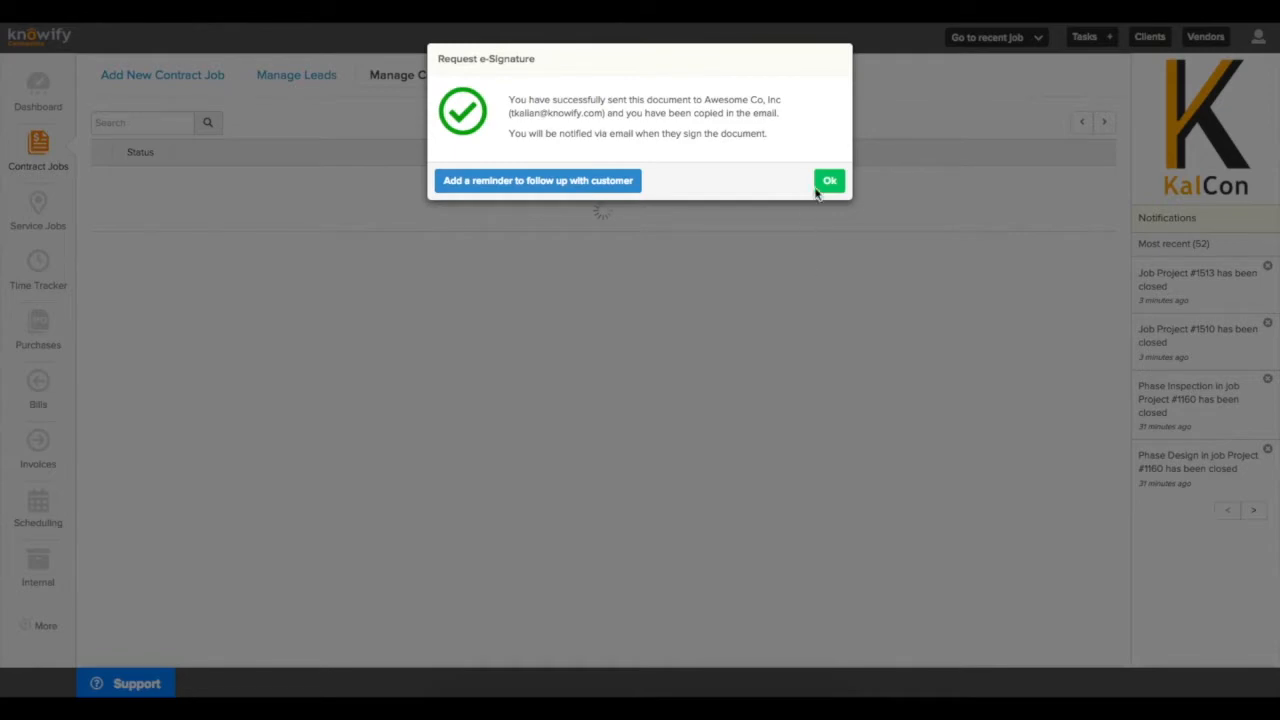
pyautogui.click(829, 181)
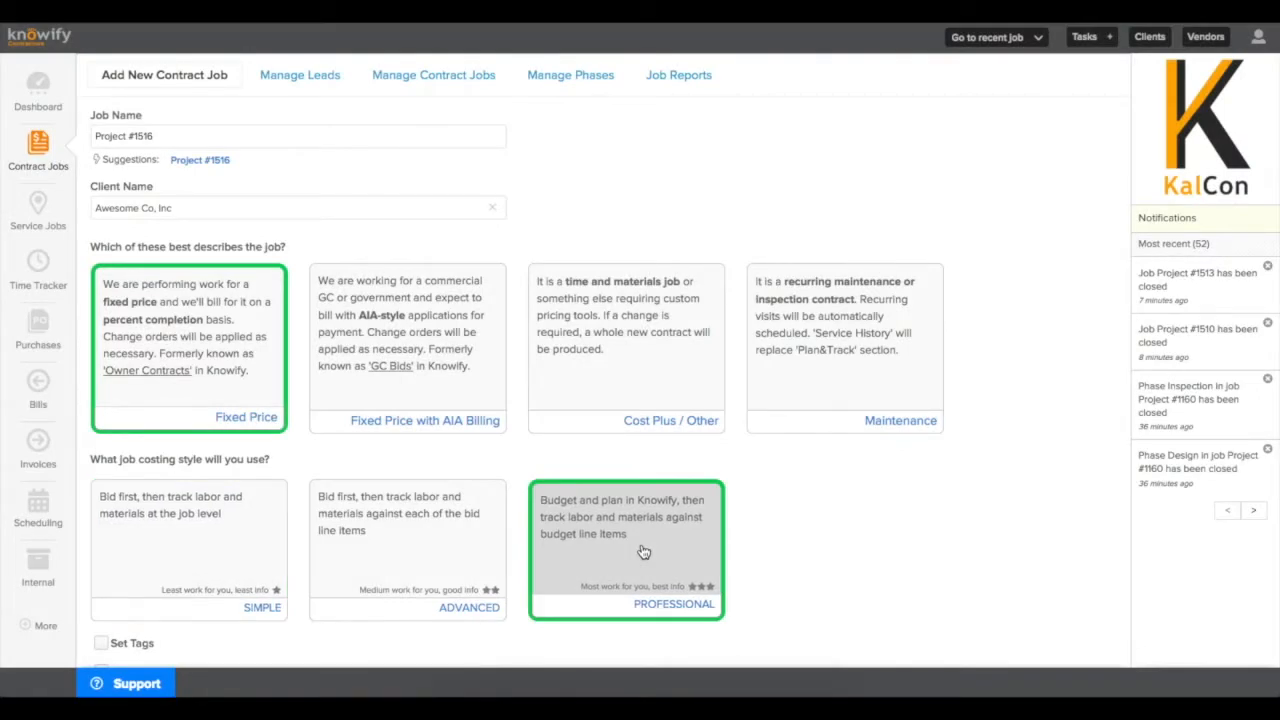
# Use Awesome Co, Inc's address as Project #1516's job address, save it, and begin its proposal.
pyautogui.scroll(-3, 220, 596)
pyautogui.click(101, 606)
pyautogui.scroll(-1, 101, 608)
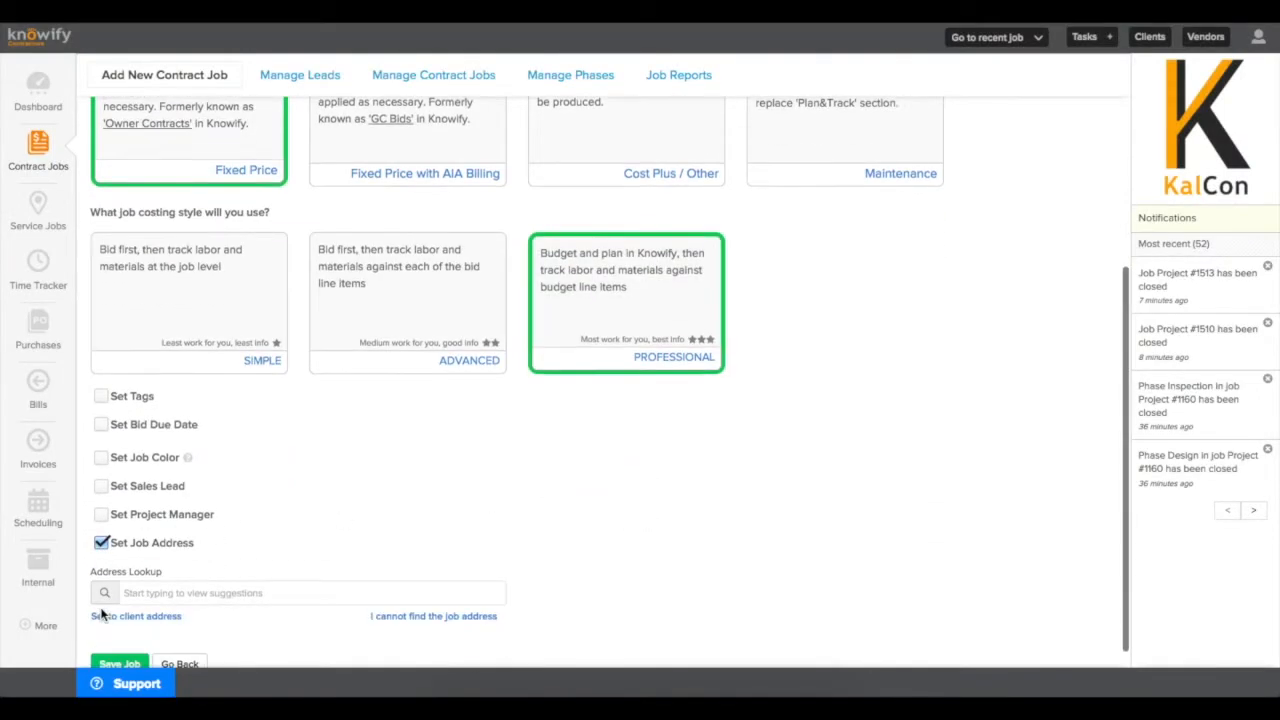
pyautogui.click(129, 594)
pyautogui.scroll(-2, 127, 600)
pyautogui.scroll(-1, 127, 600)
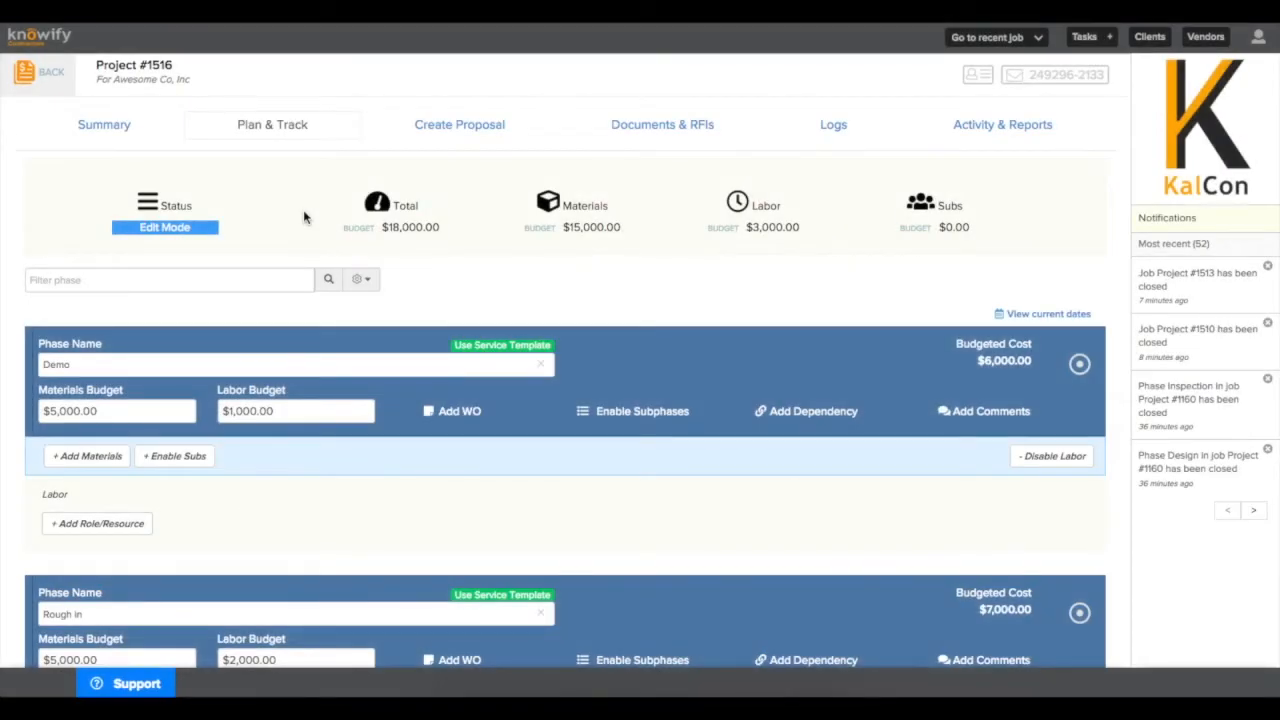
pyautogui.click(446, 136)
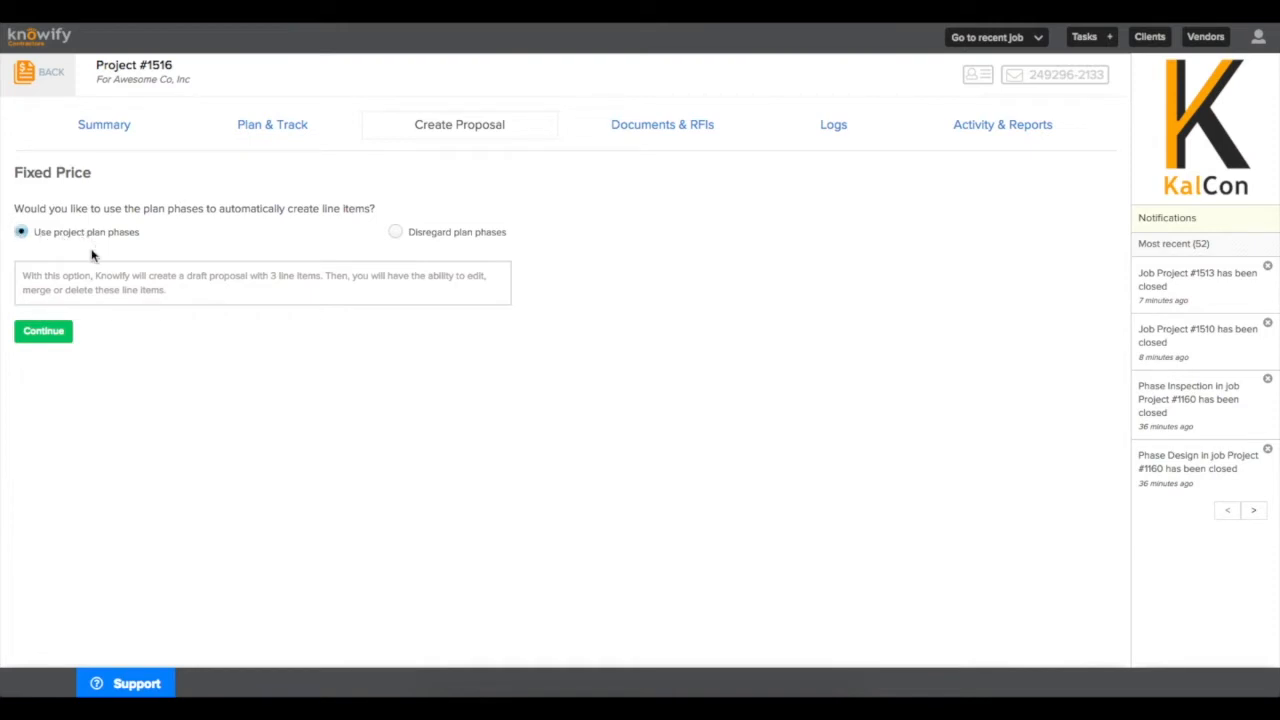
# Create line items from the plan phases with 50% materials and 40% labor markup applied to all.
pyautogui.click(45, 332)
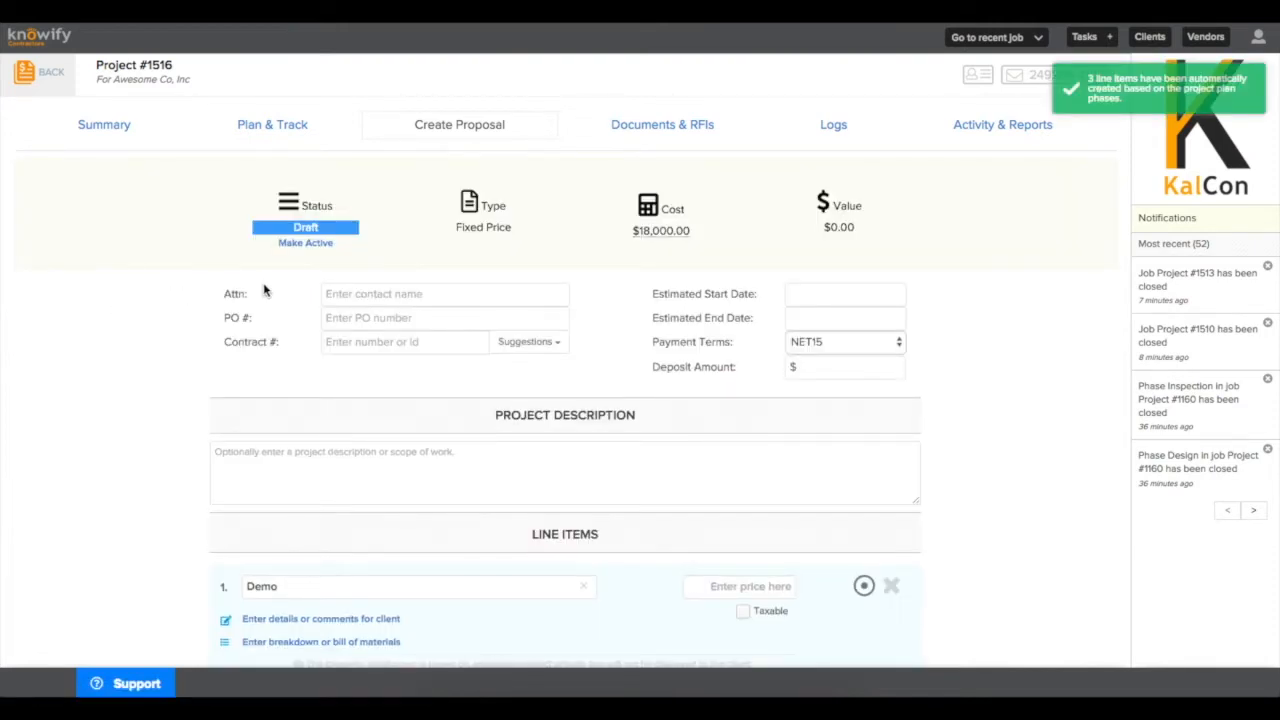
pyautogui.scroll(-5, 273, 290)
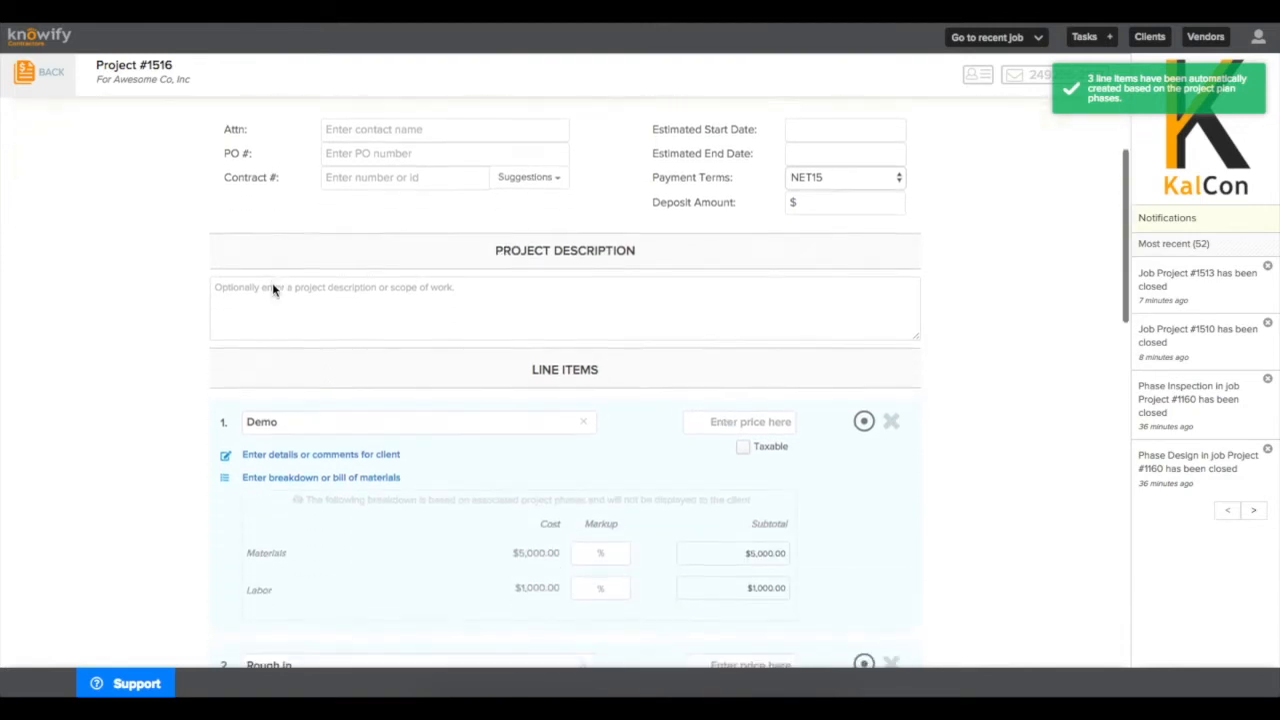
pyautogui.scroll(-1, 273, 290)
pyautogui.click(581, 459)
pyautogui.write('50')
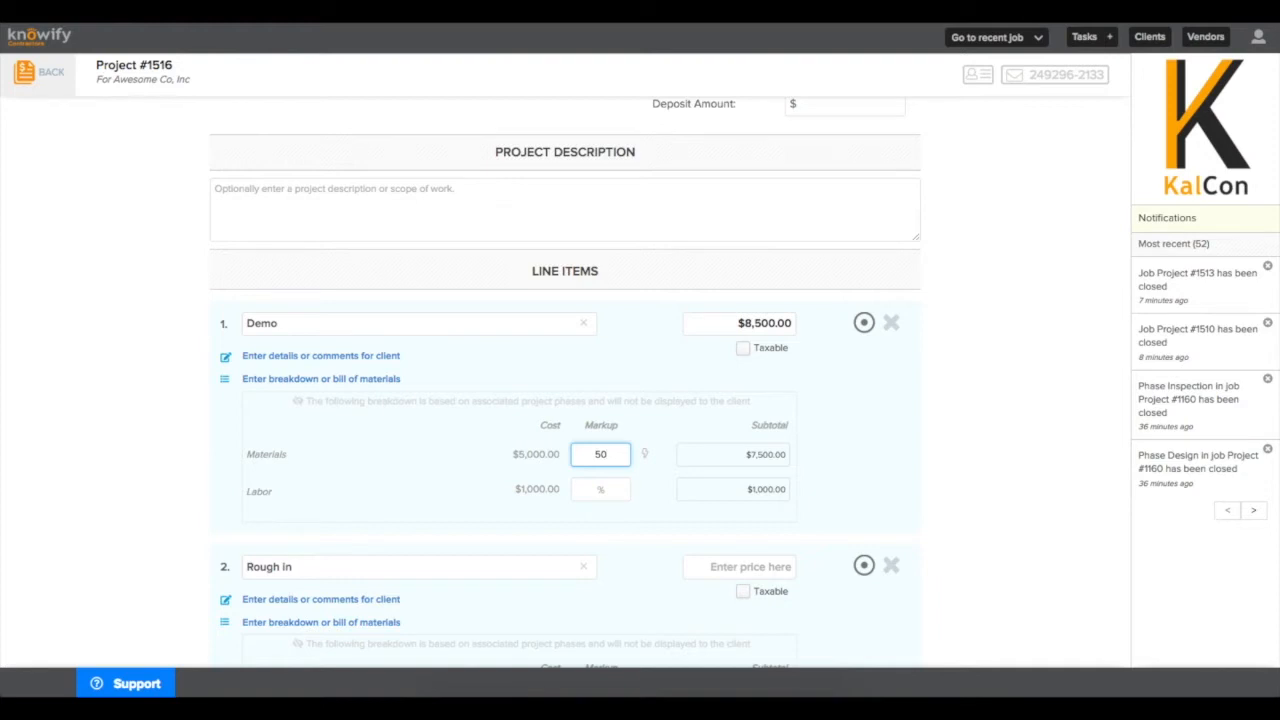
pyautogui.click(604, 487)
pyautogui.write('40')
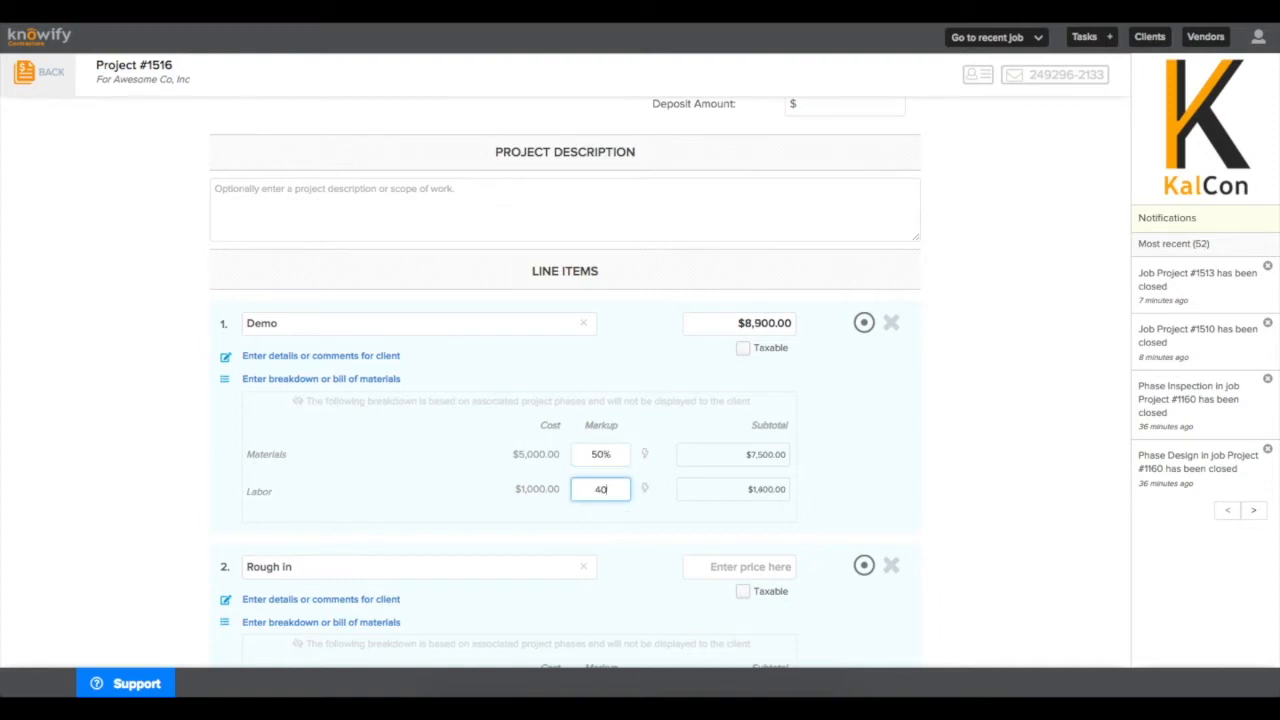
pyautogui.click(644, 454)
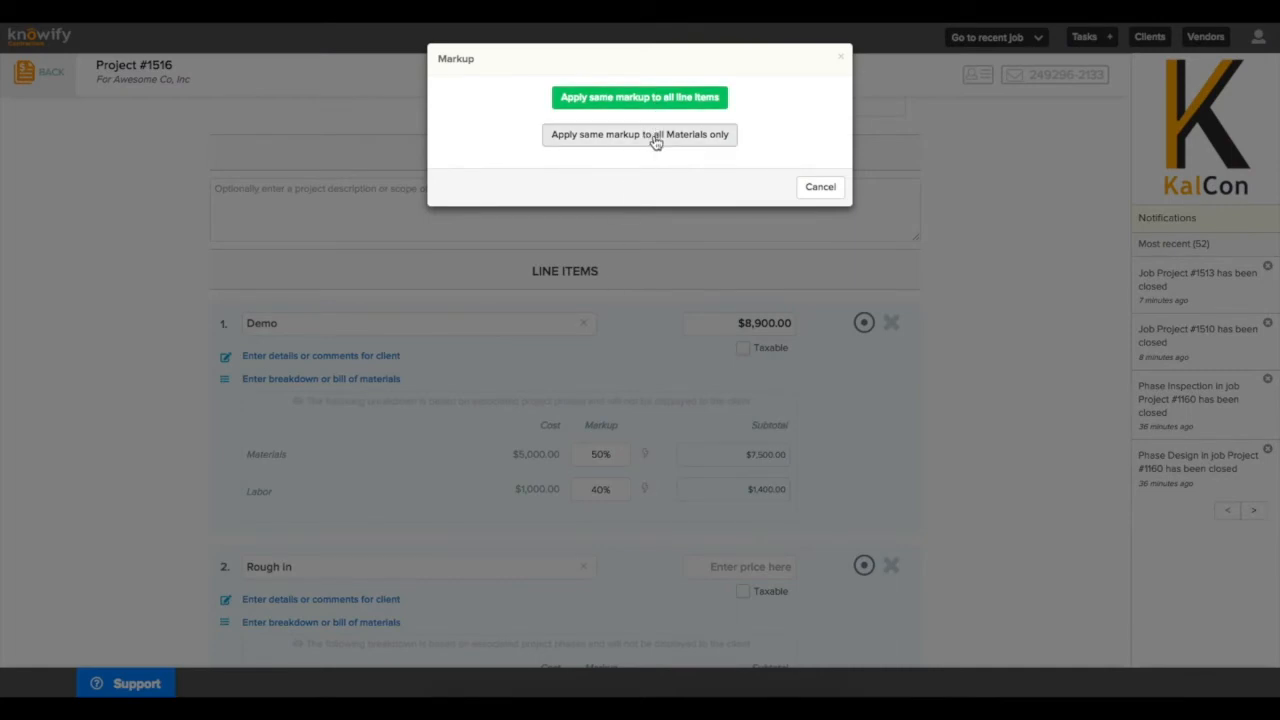
pyautogui.click(647, 104)
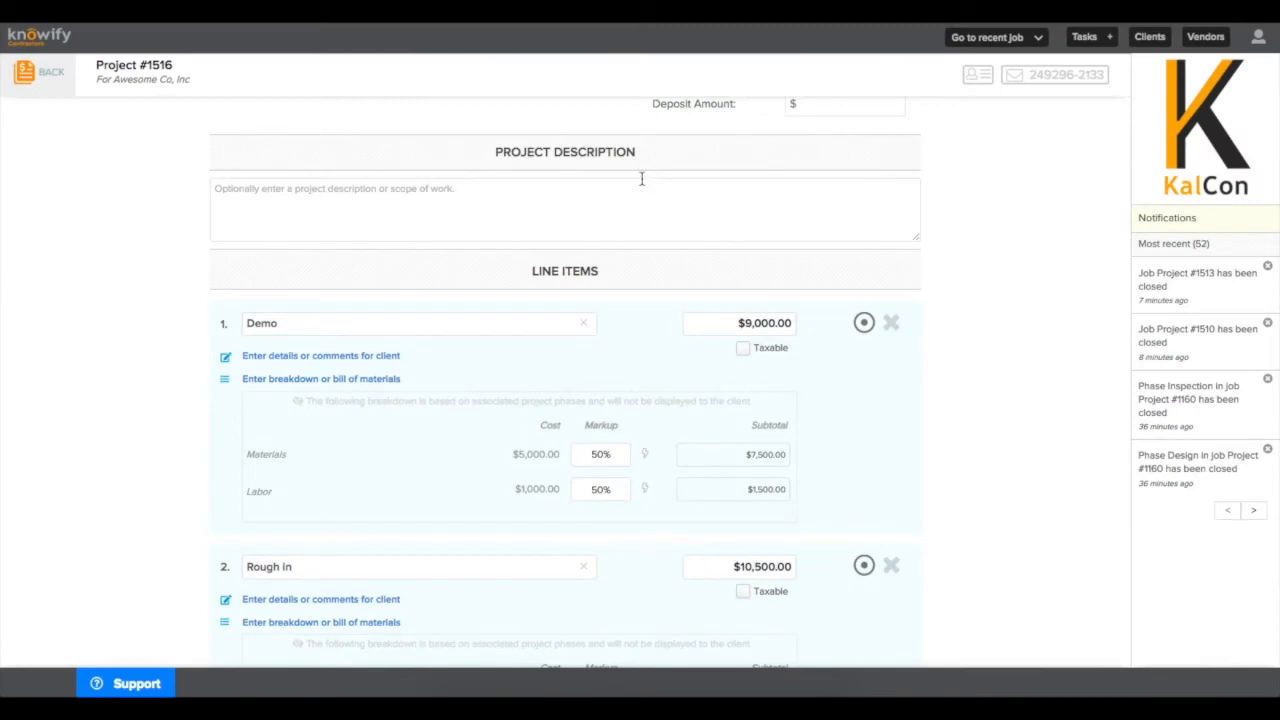
# Load the most recently used terms and preview the $27,000.00 proposal.
pyautogui.scroll(-10, 642, 179)
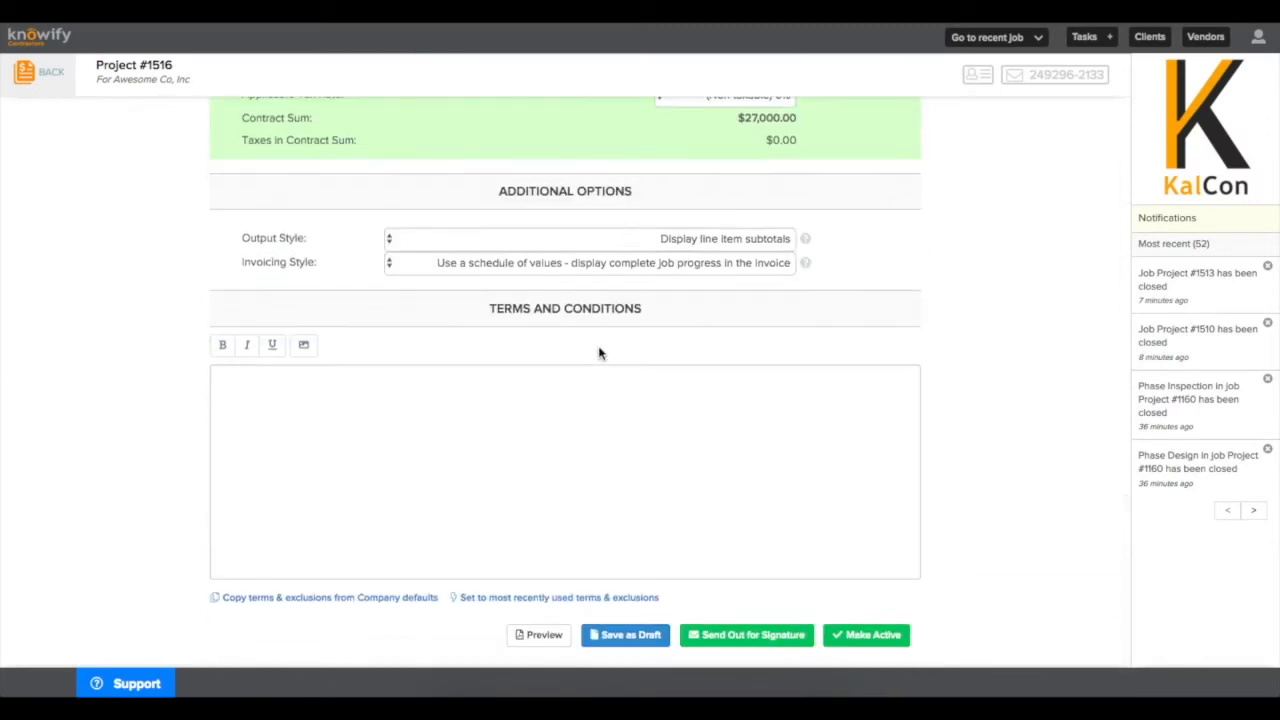
pyautogui.click(580, 597)
pyautogui.click(561, 646)
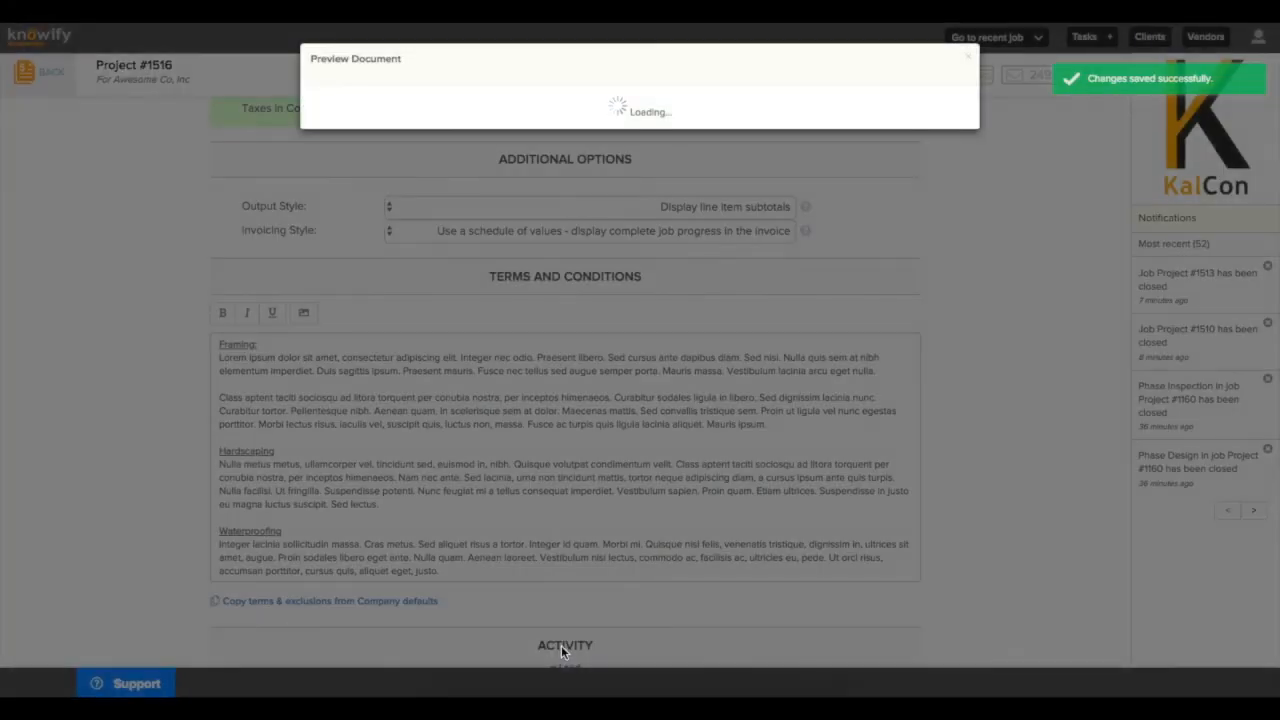
pyautogui.scroll(-3, 565, 650)
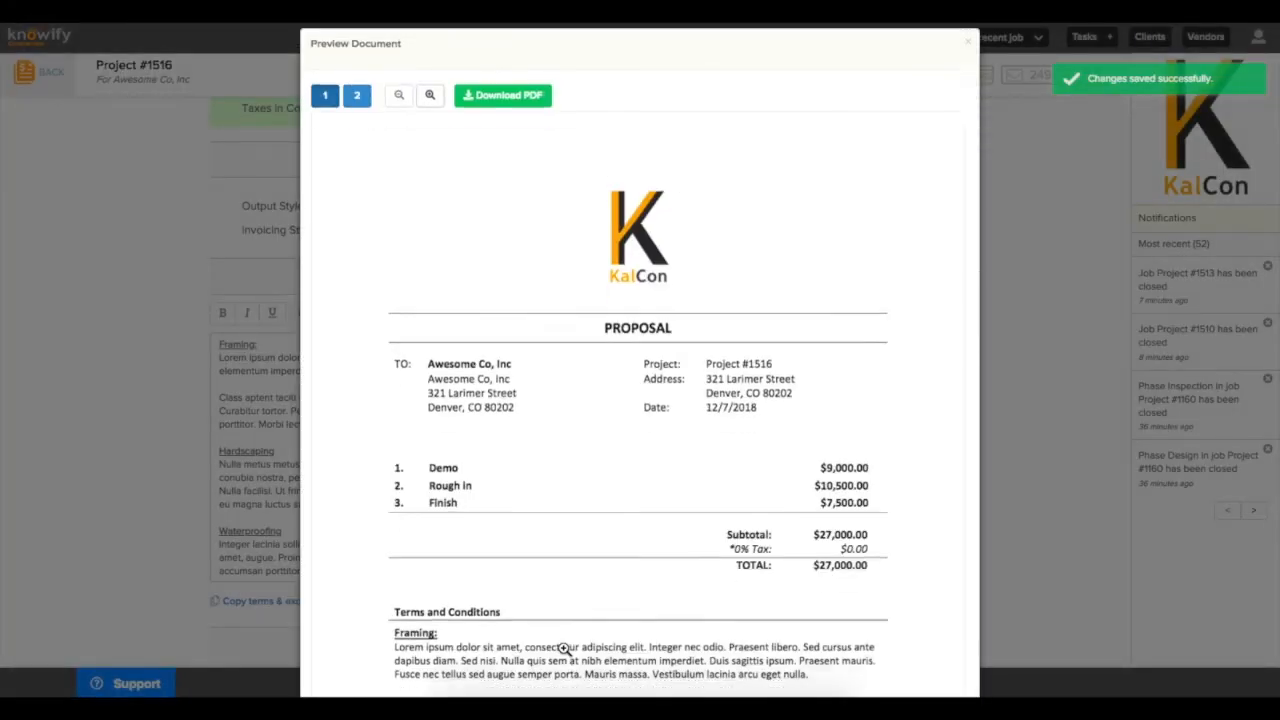
pyautogui.scroll(-3, 565, 650)
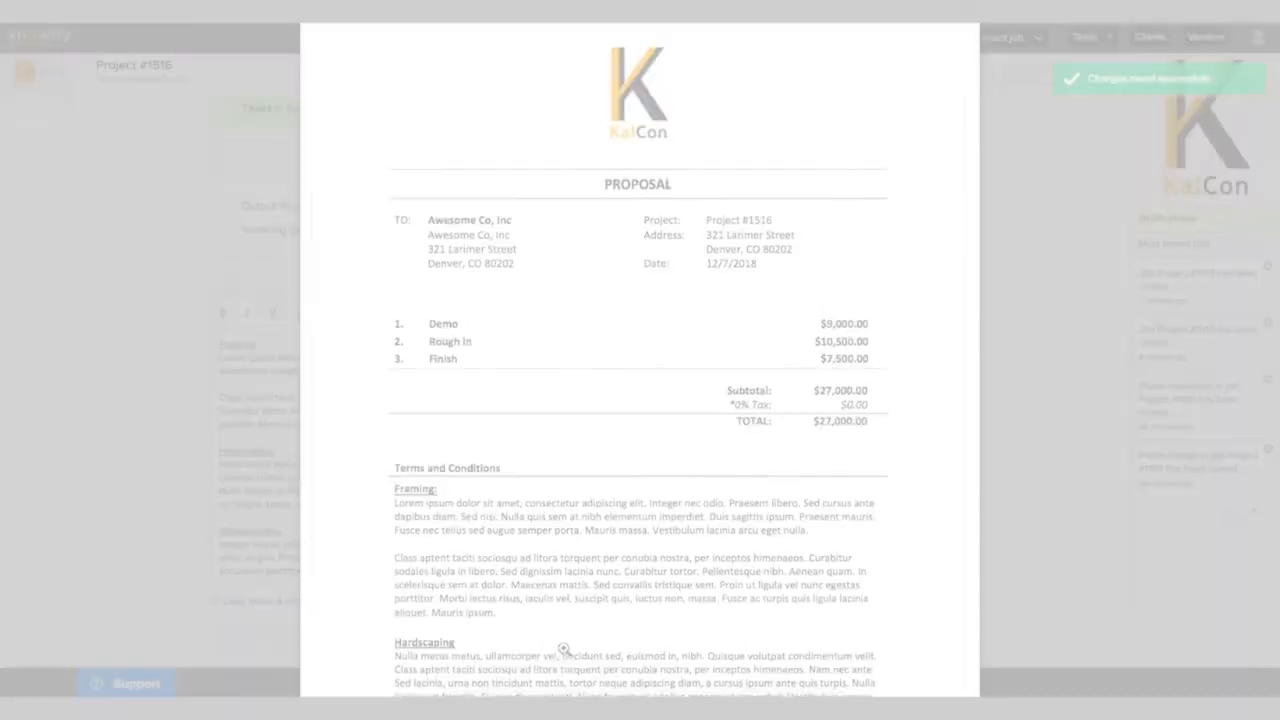